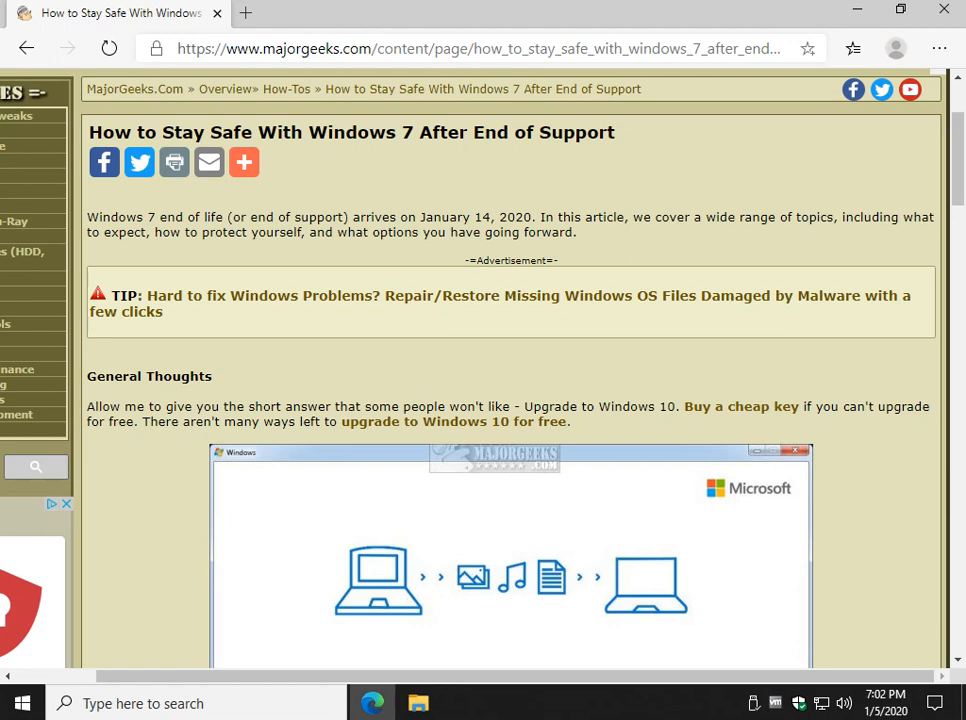
# Step: Skim the intro paragraph, then follow the 'upgrade to Windows 10 for free' link into a new tab
pyautogui.moveTo(119, 217); pyautogui.dragTo(446, 232)
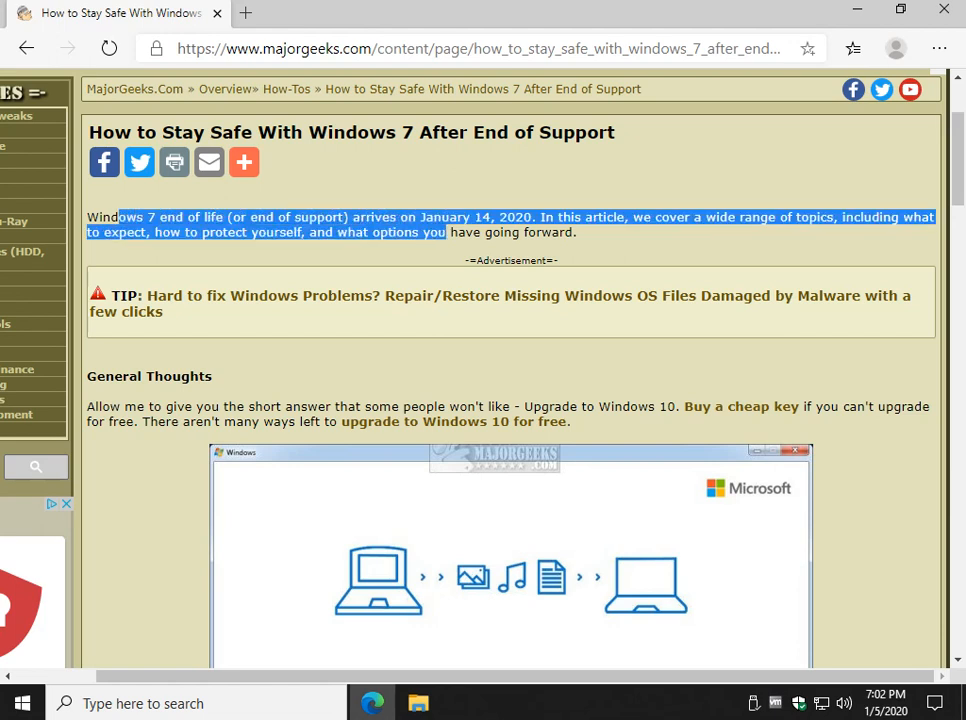
pyautogui.click(446, 232)
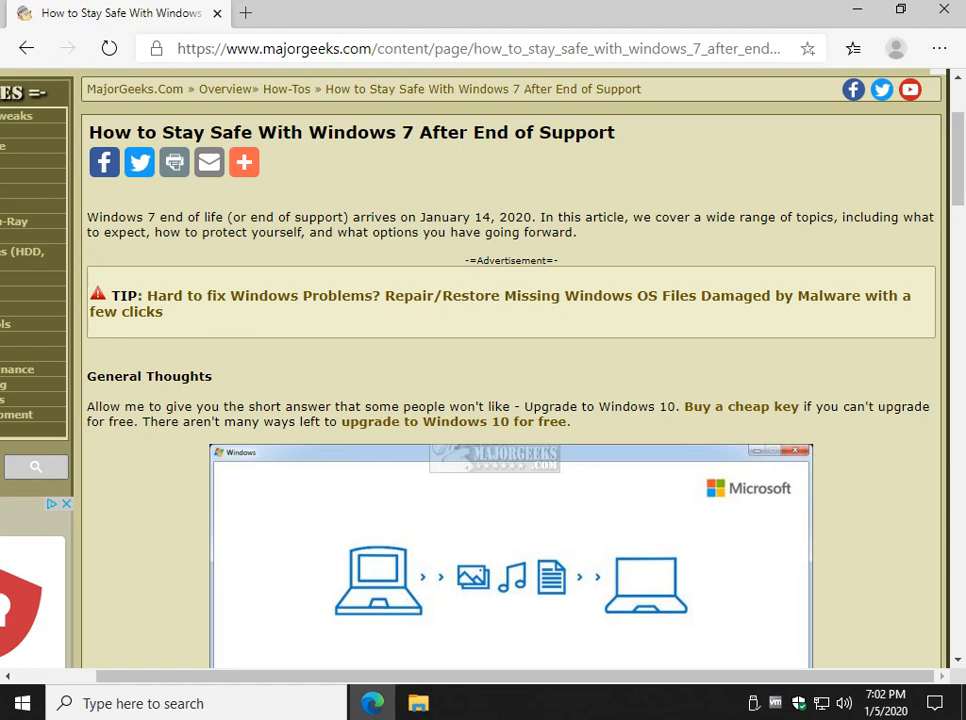
pyautogui.scroll(-3, 510, 400)
pyautogui.scroll(-2, 510, 400)
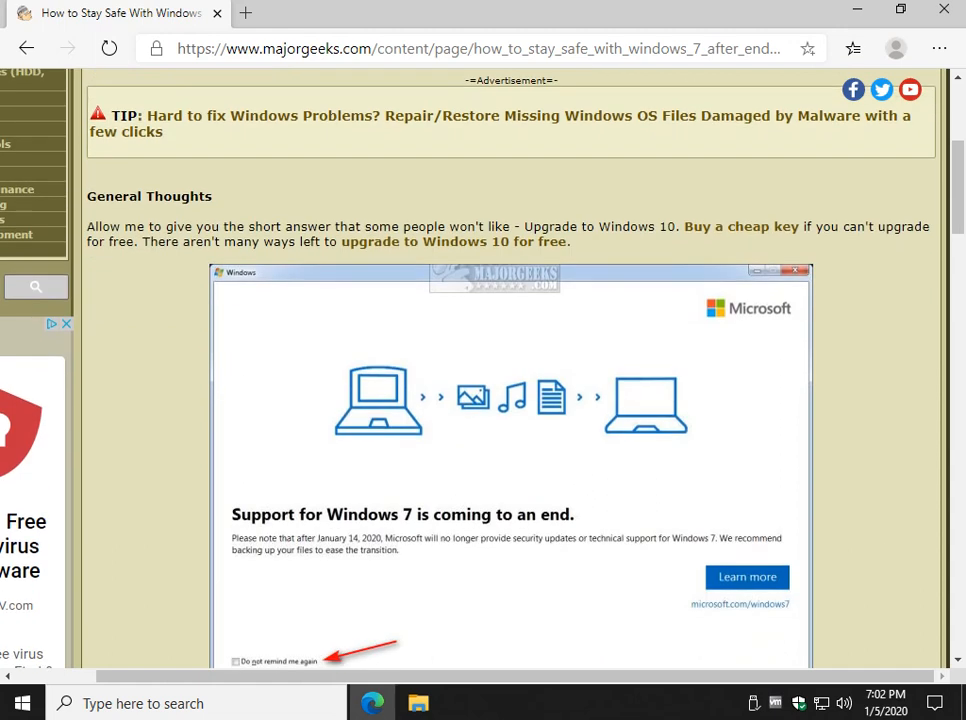
pyautogui.scroll(-2, 510, 400)
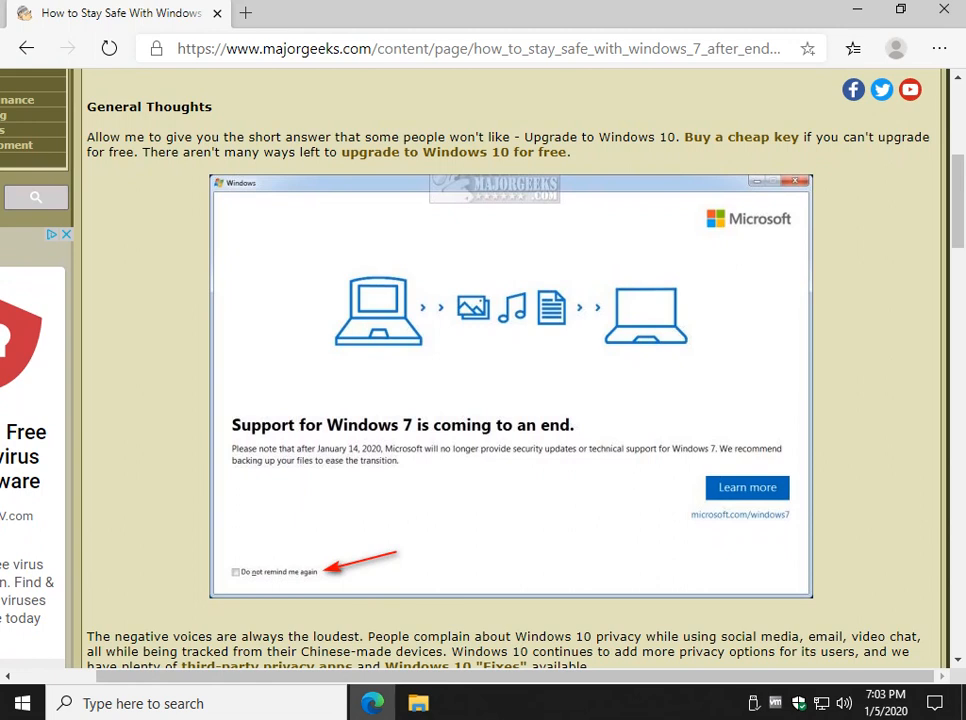
pyautogui.click(455, 152)
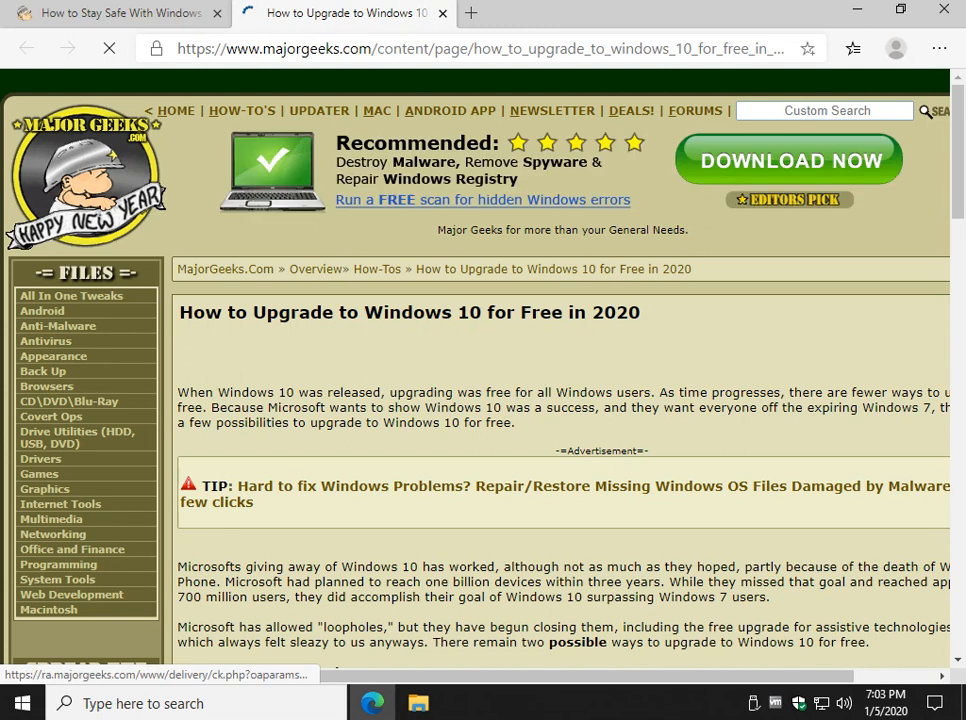
pyautogui.scroll(-3, 510, 400)
pyautogui.scroll(-1, 510, 400)
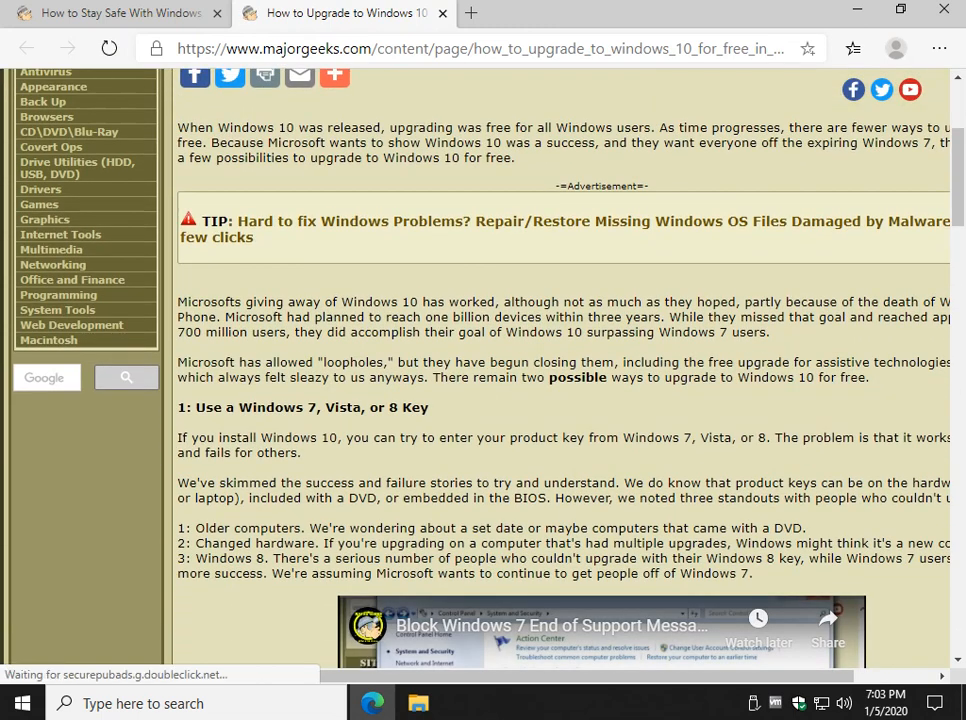
pyautogui.scroll(-2, 448, 353)
pyautogui.scroll(-2, 448, 353)
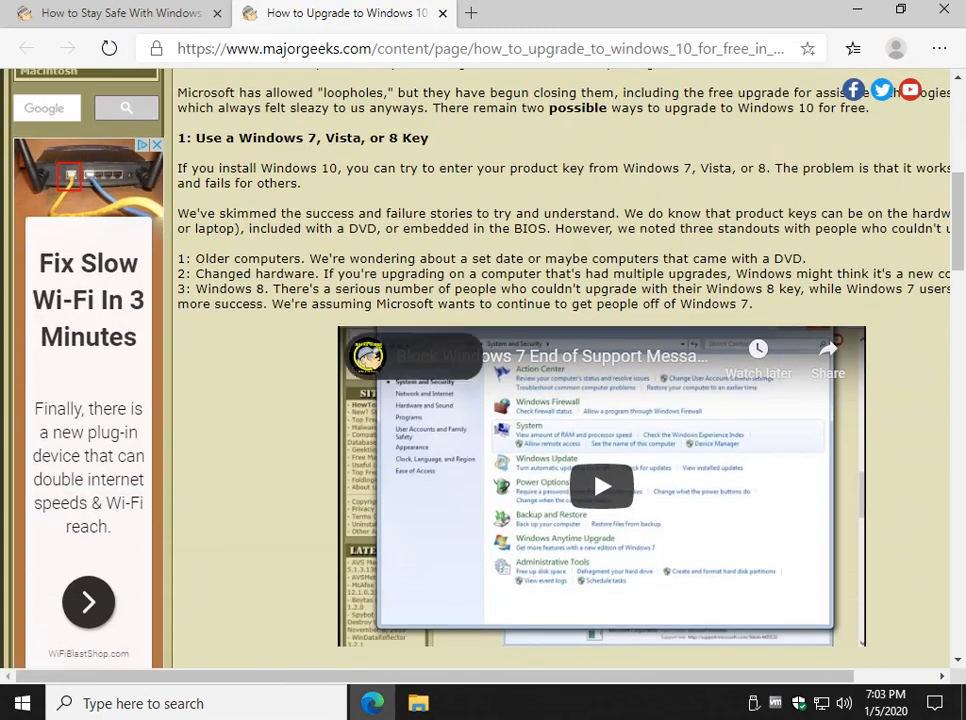
pyautogui.scroll(-1, 448, 353)
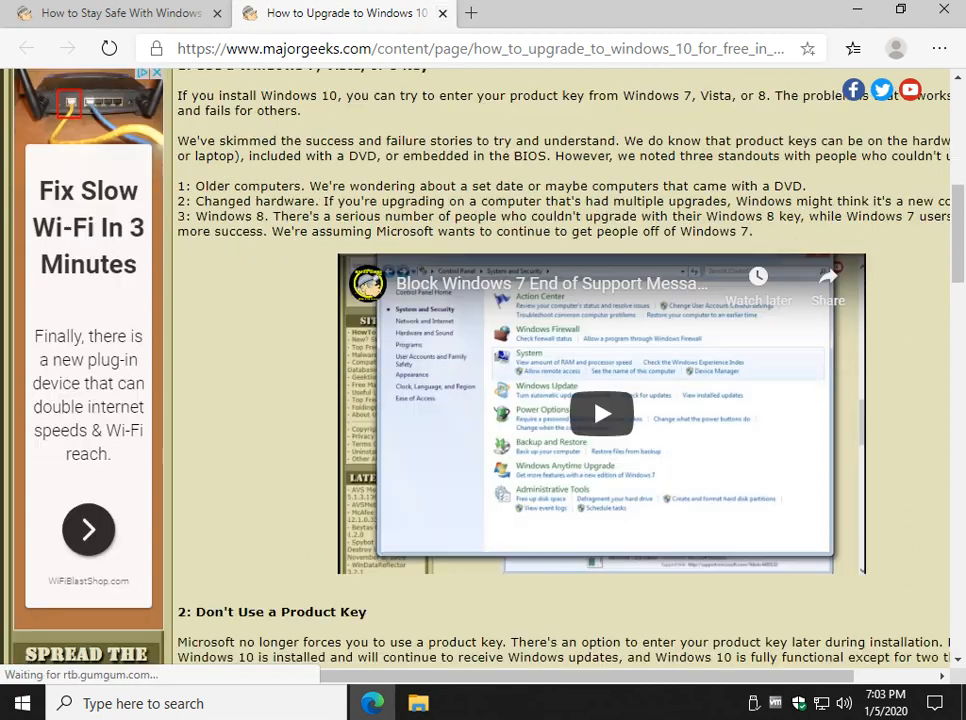
pyautogui.scroll(-2, 448, 353)
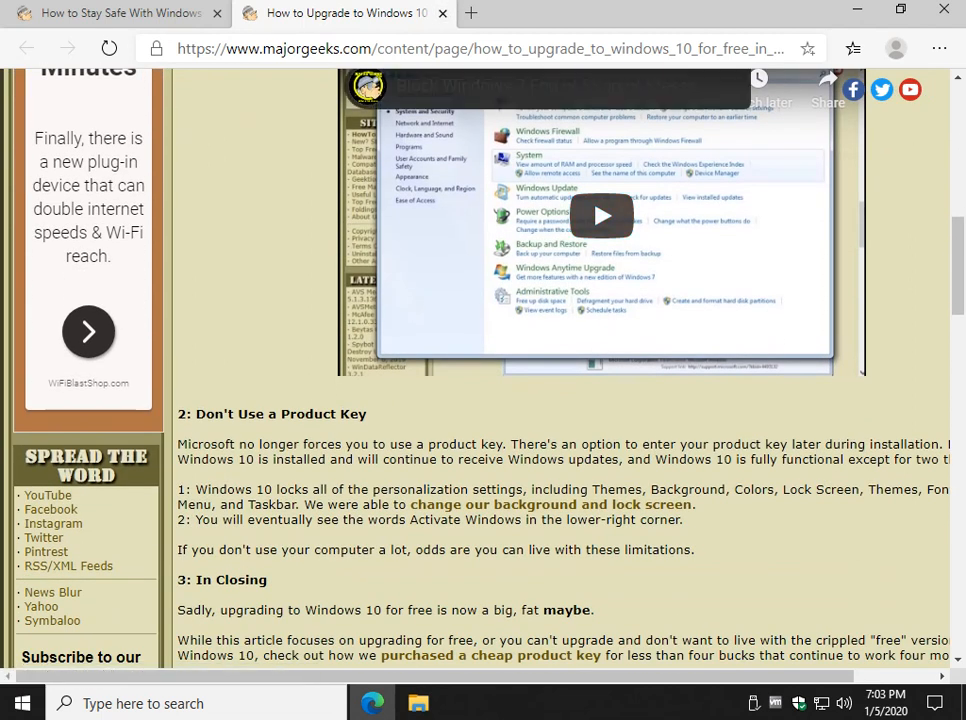
# Step: Close the Windows 10 upgrade article tab with Ctrl+W
pyautogui.hotkey('ctrl', 'w')
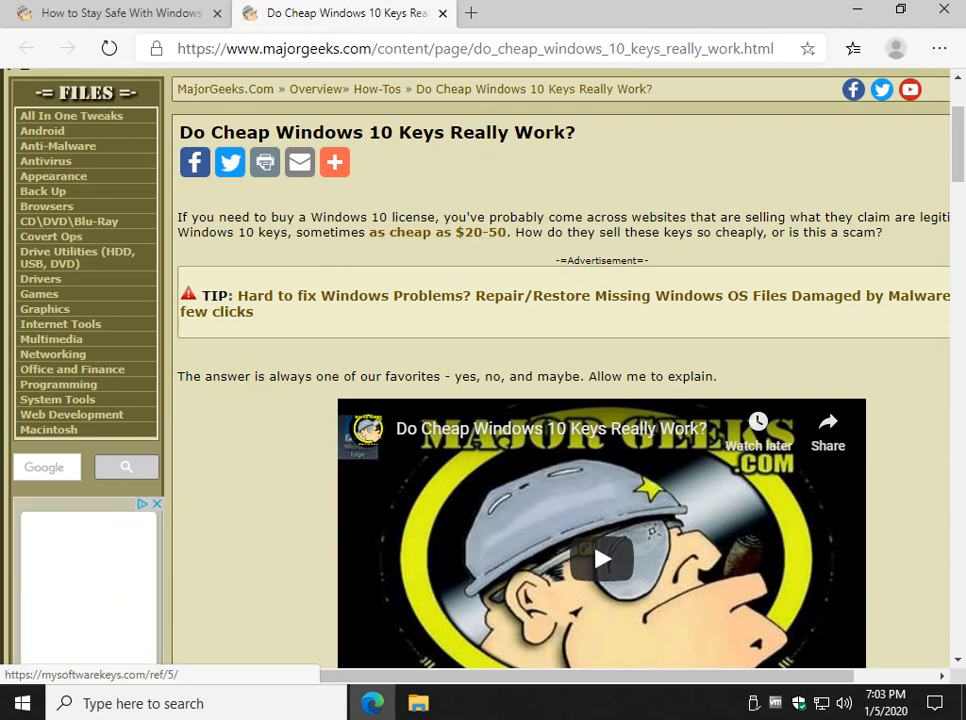
pyautogui.scroll(-2, 560, 400)
pyautogui.scroll(-2, 560, 400)
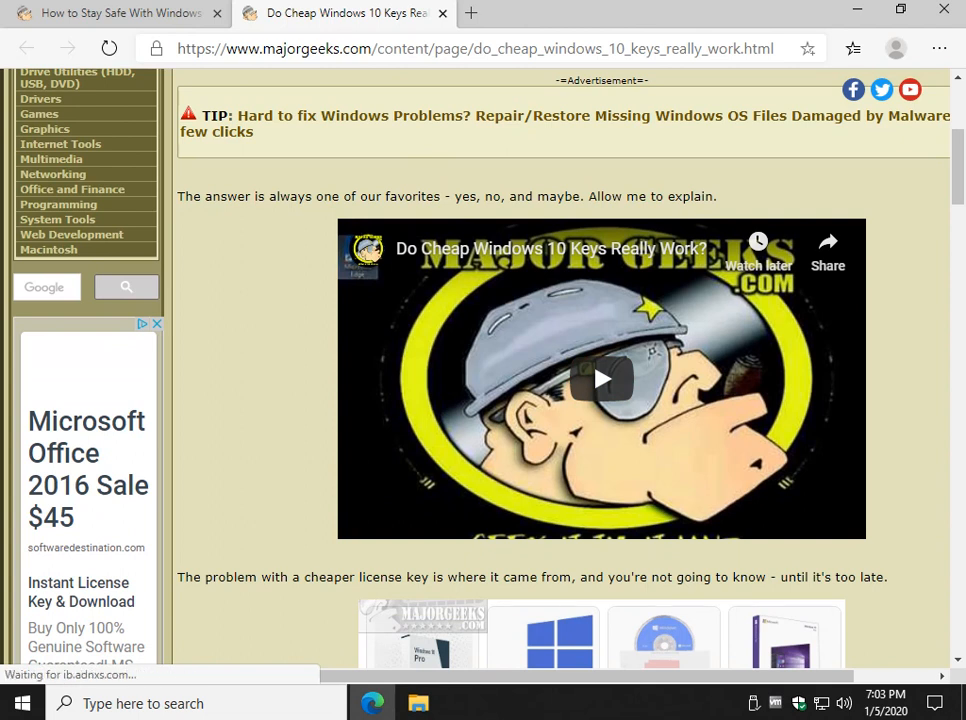
pyautogui.scroll(-1, 560, 400)
pyautogui.scroll(-1, 448, 272)
pyautogui.scroll(-2, 448, 272)
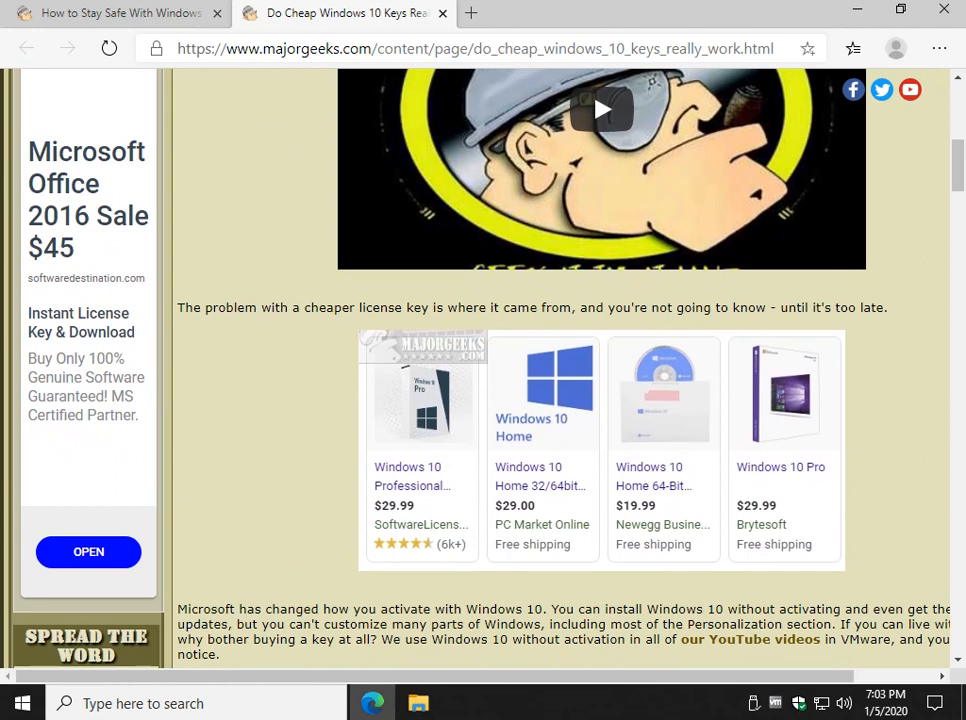
pyautogui.scroll(-2, 448, 272)
pyautogui.scroll(-2, 448, 272)
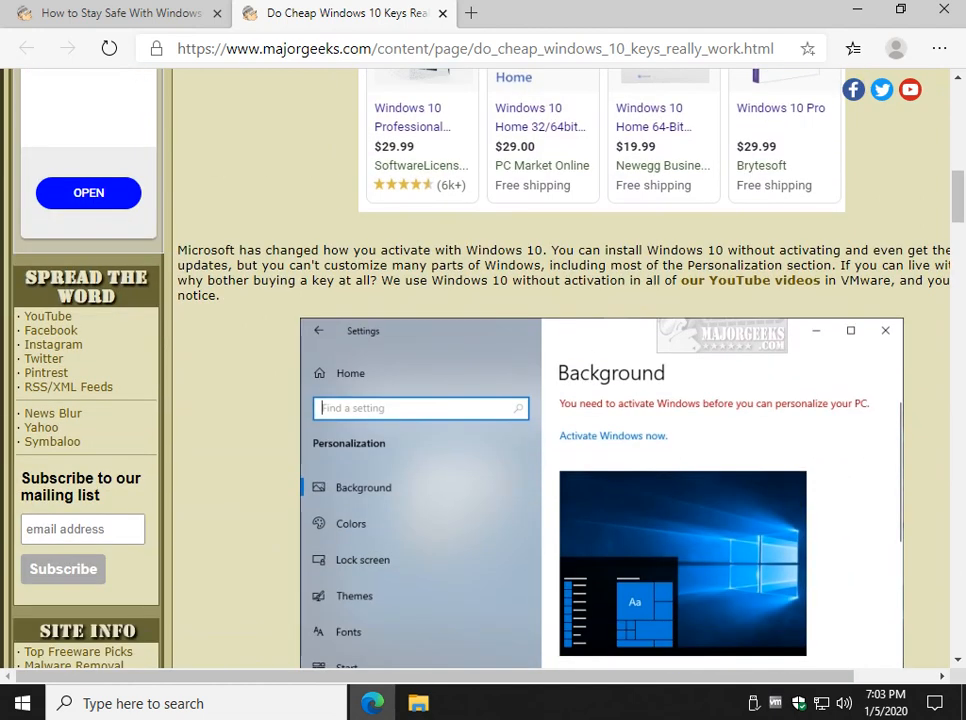
pyautogui.scroll(-1, 448, 272)
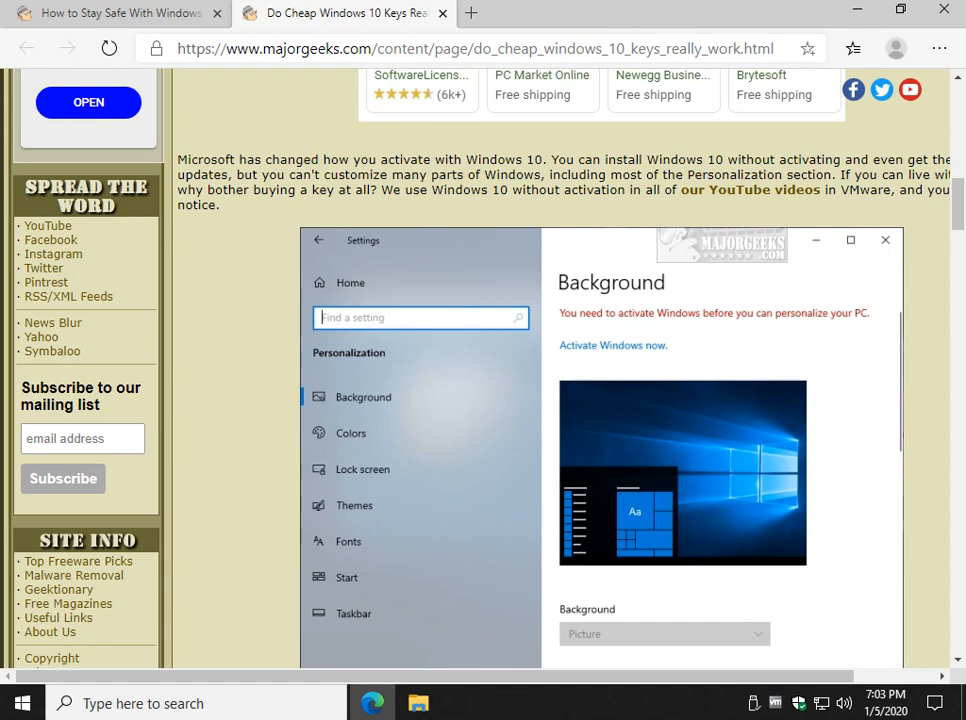
pyautogui.scroll(-2, 448, 272)
pyautogui.scroll(-2, 448, 272)
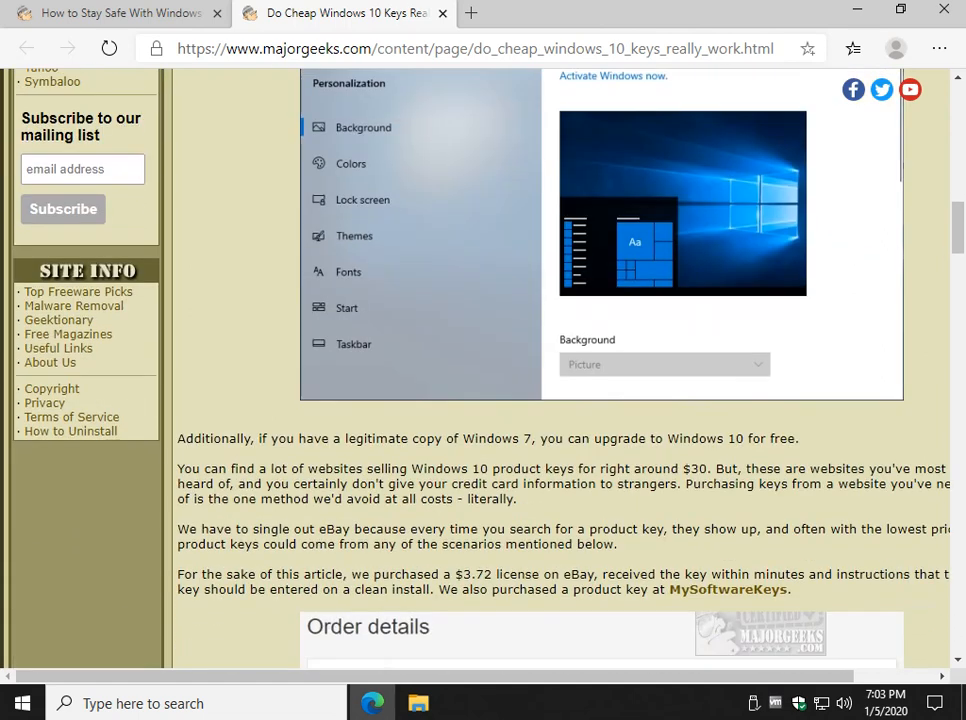
pyautogui.scroll(-1, 448, 272)
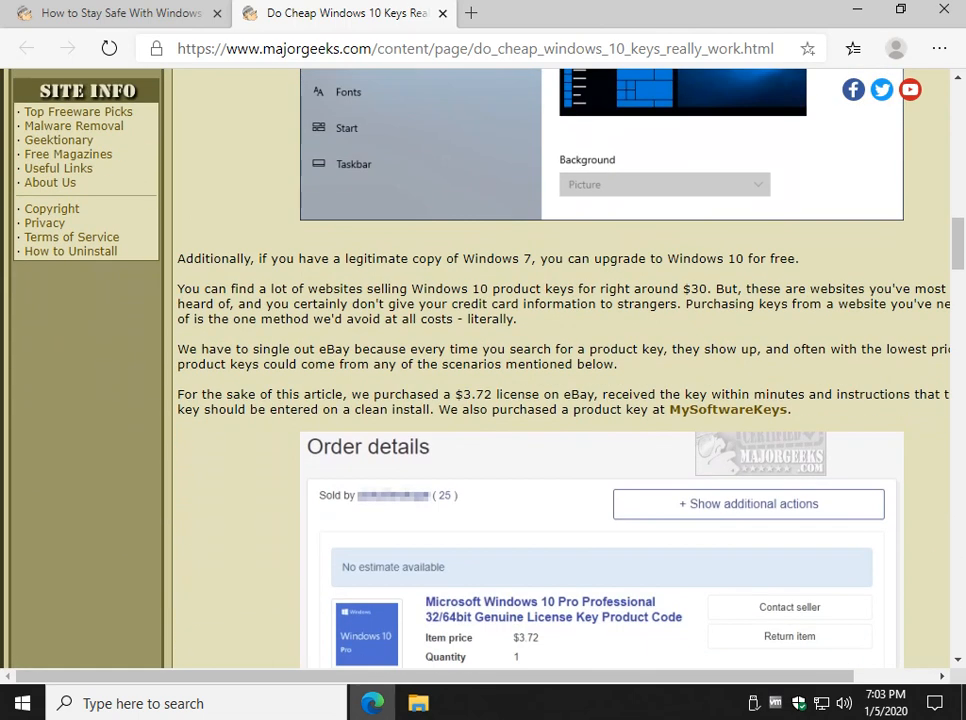
pyautogui.scroll(-2, 448, 272)
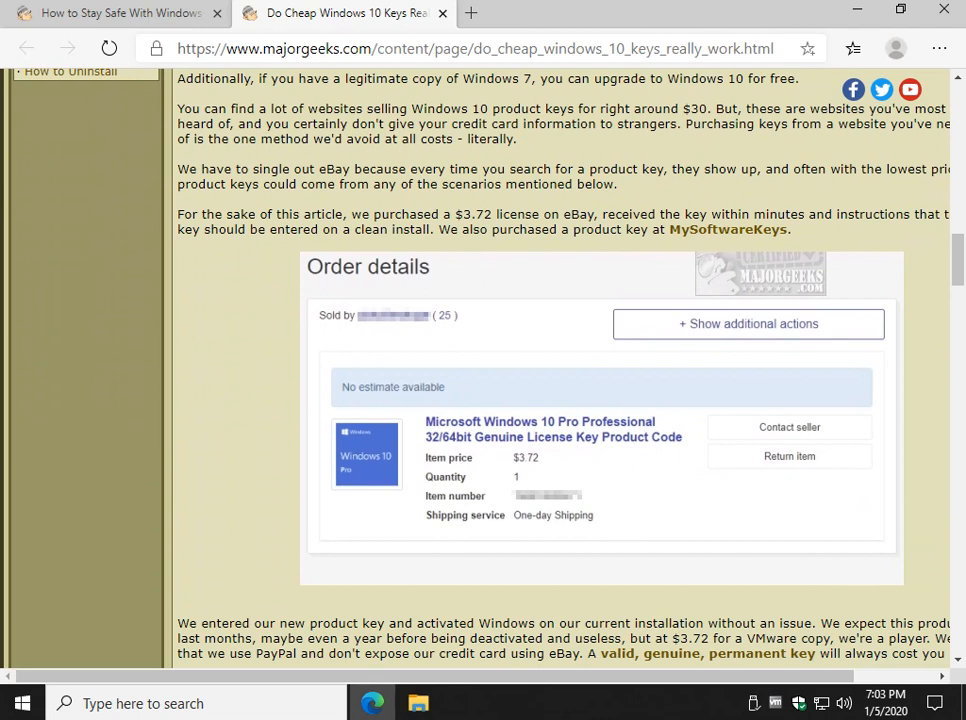
pyautogui.scroll(-1, 448, 272)
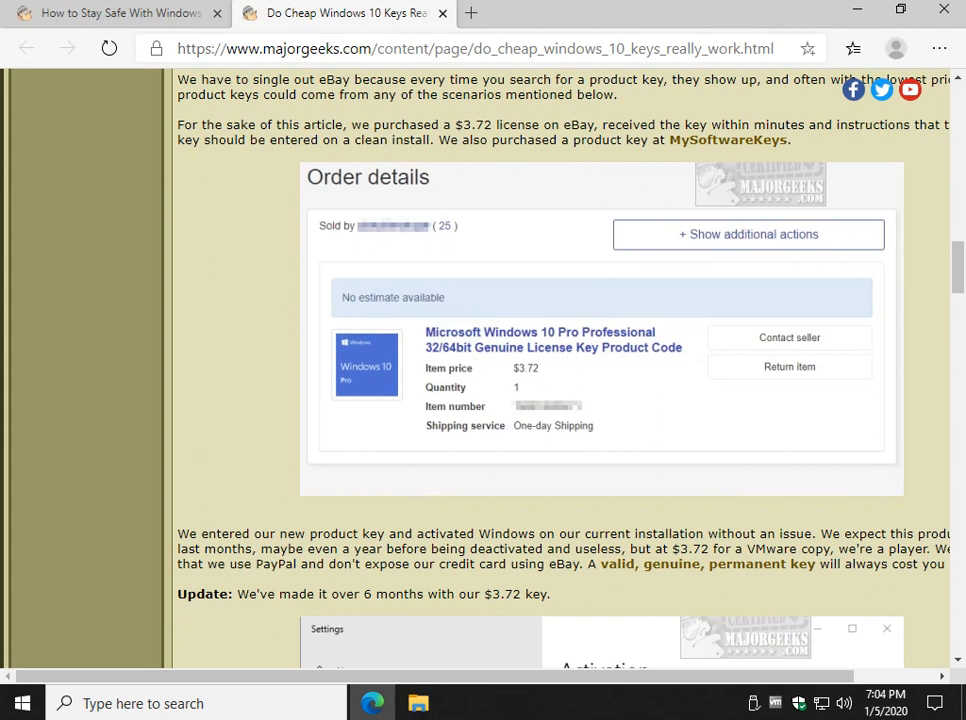
pyautogui.scroll(-3, 448, 272)
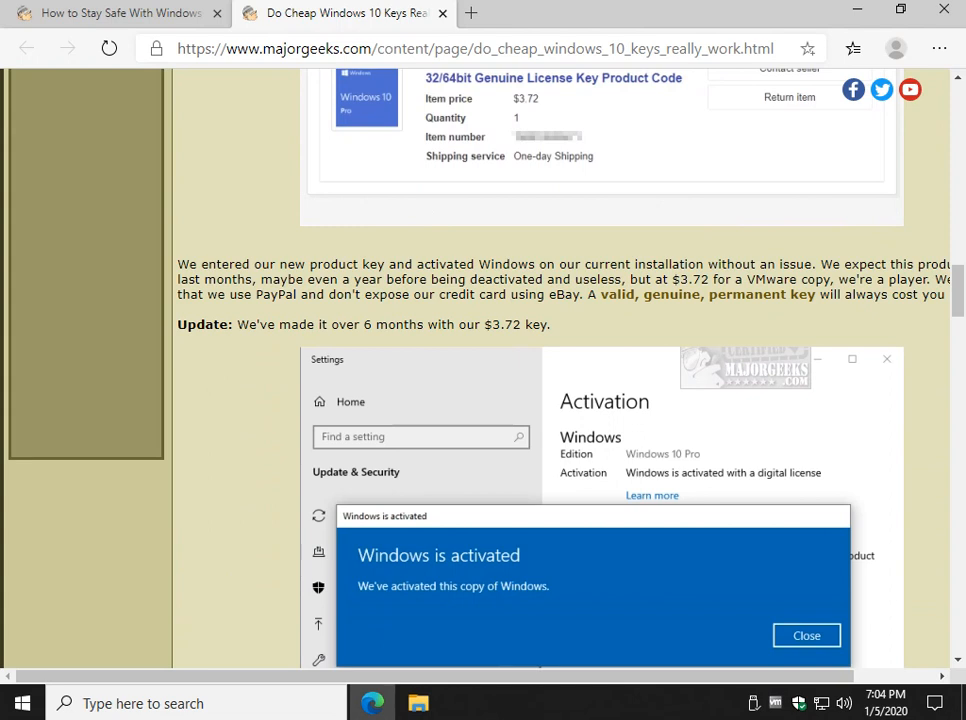
# Step: Close the cheap Windows 10 keys article tab with Ctrl+W
pyautogui.hotkey('ctrl', 'w')
pyautogui.scroll(-3, 483, 360)
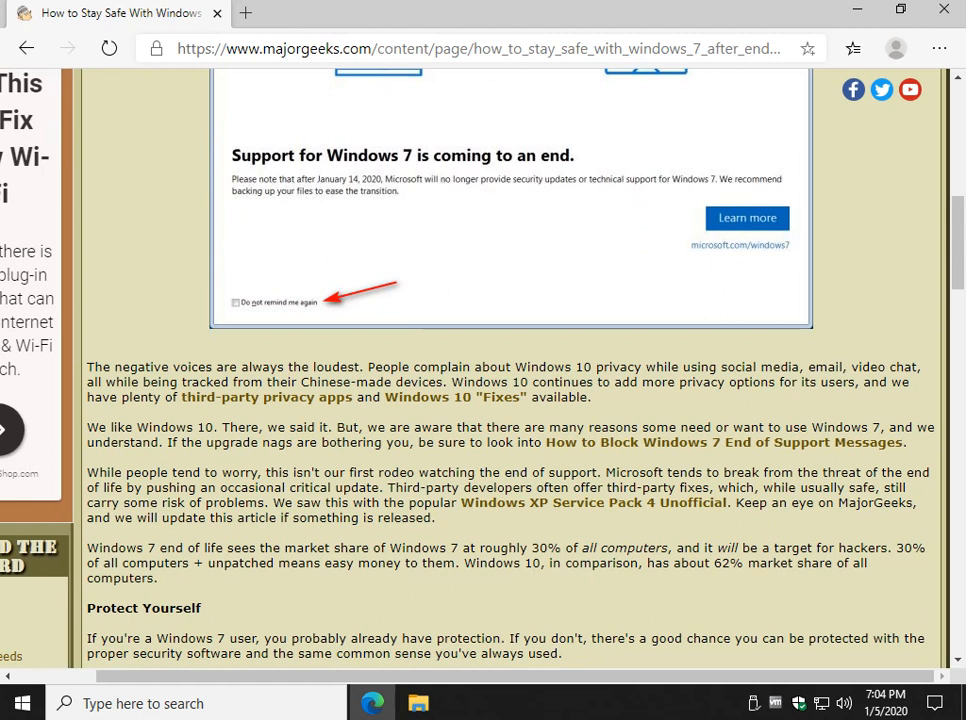
pyautogui.scroll(-3, 500, 400)
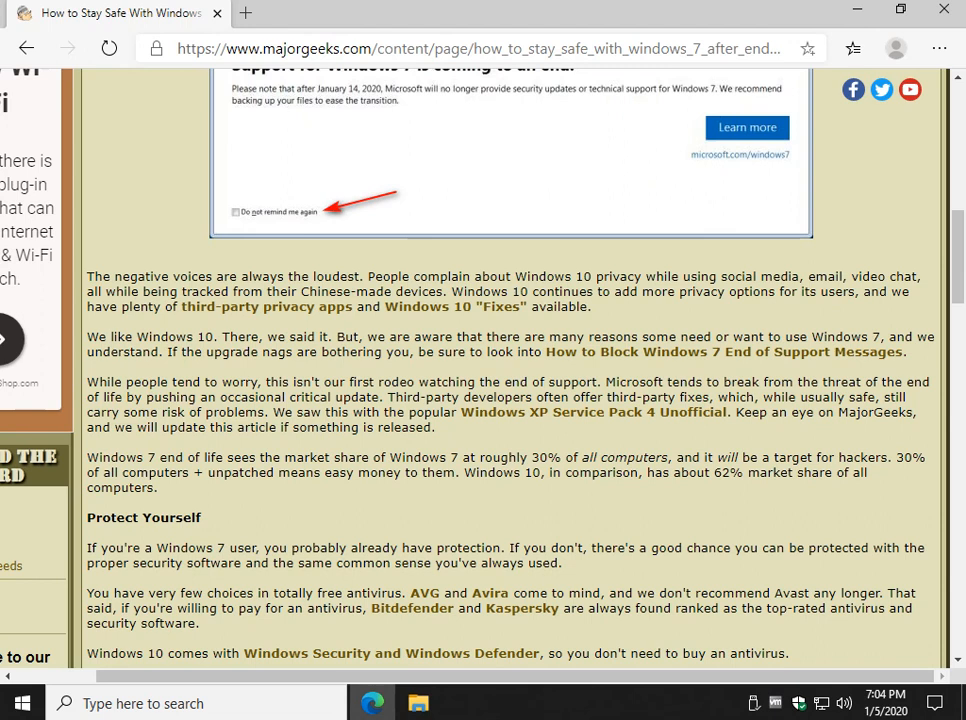
pyautogui.tripleClick(597, 340)
pyautogui.click(597, 308)
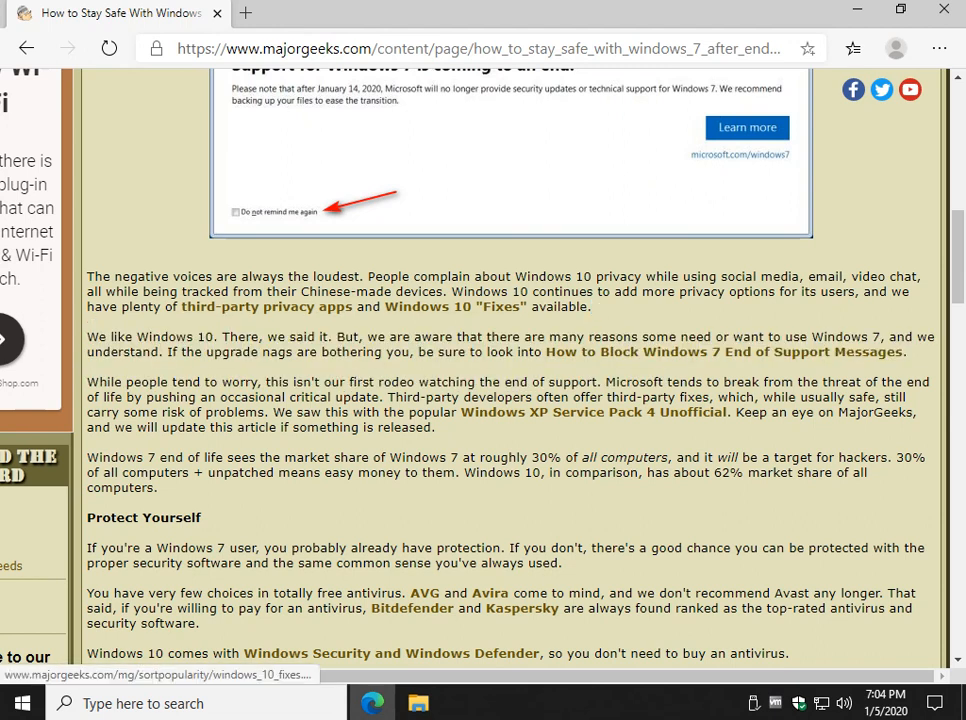
pyautogui.click(454, 306)
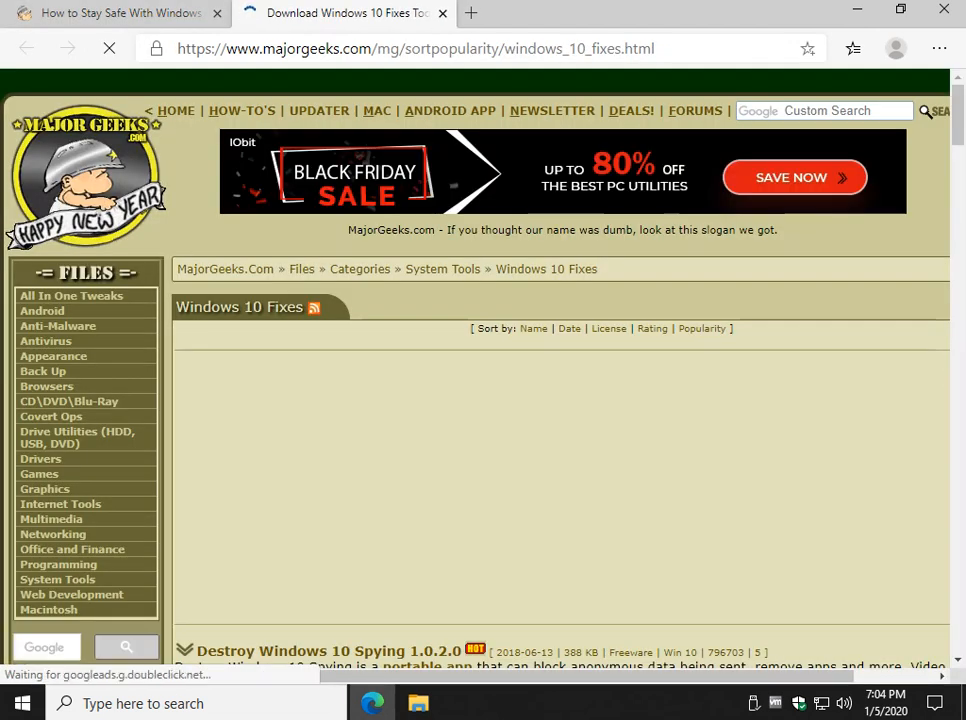
pyautogui.scroll(-4, 500, 400)
pyautogui.scroll(-2, 500, 400)
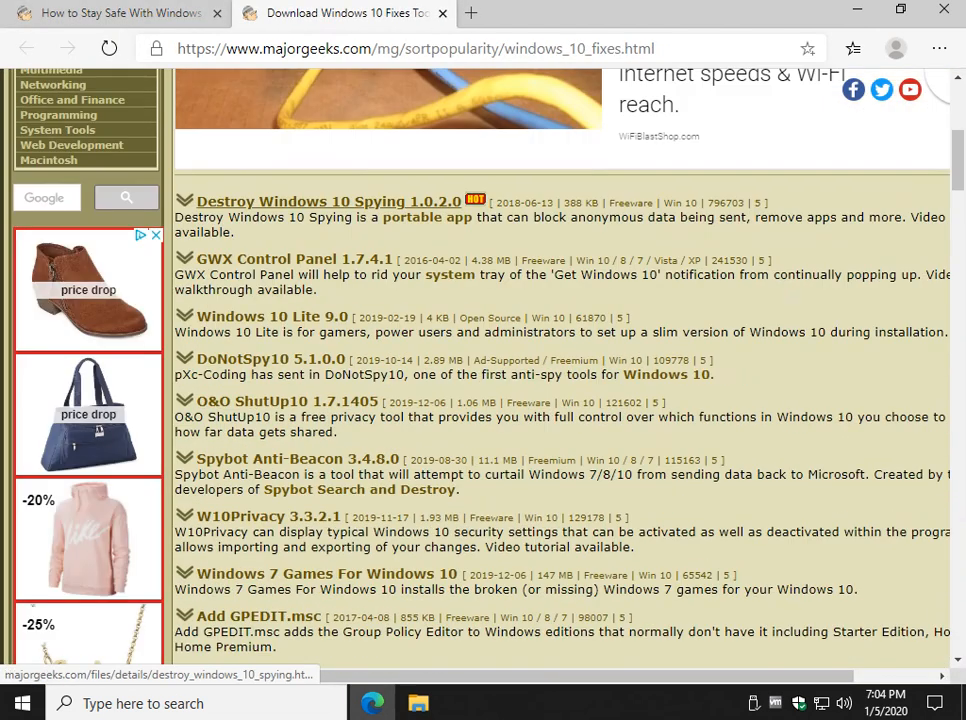
pyautogui.hotkey('ctrl', 'w')
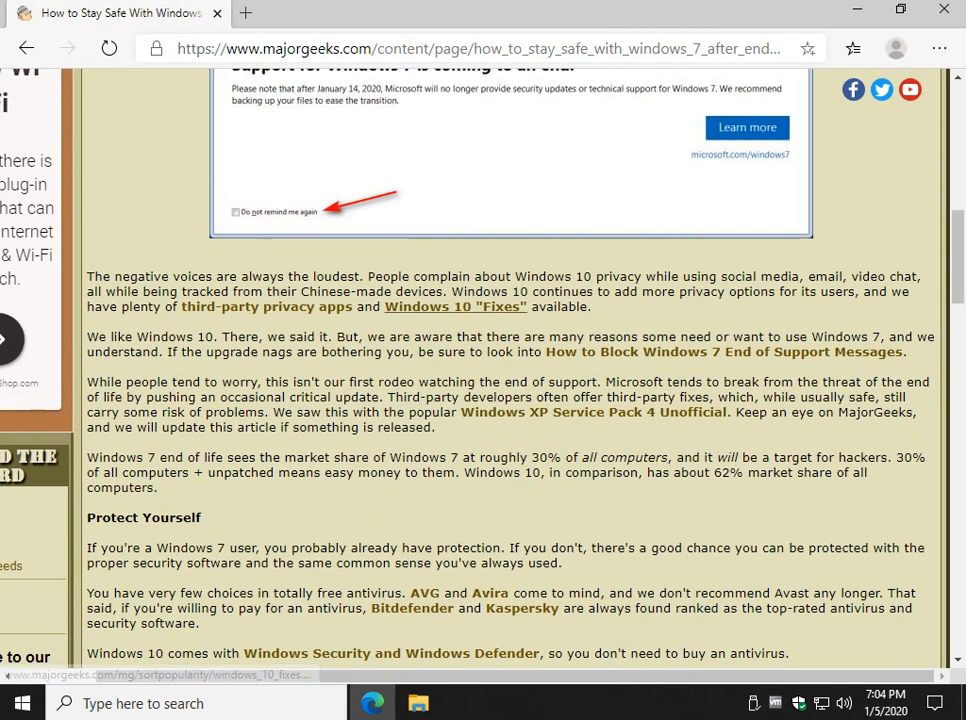
pyautogui.middleClick(454, 306)
pyautogui.click(347, 12)
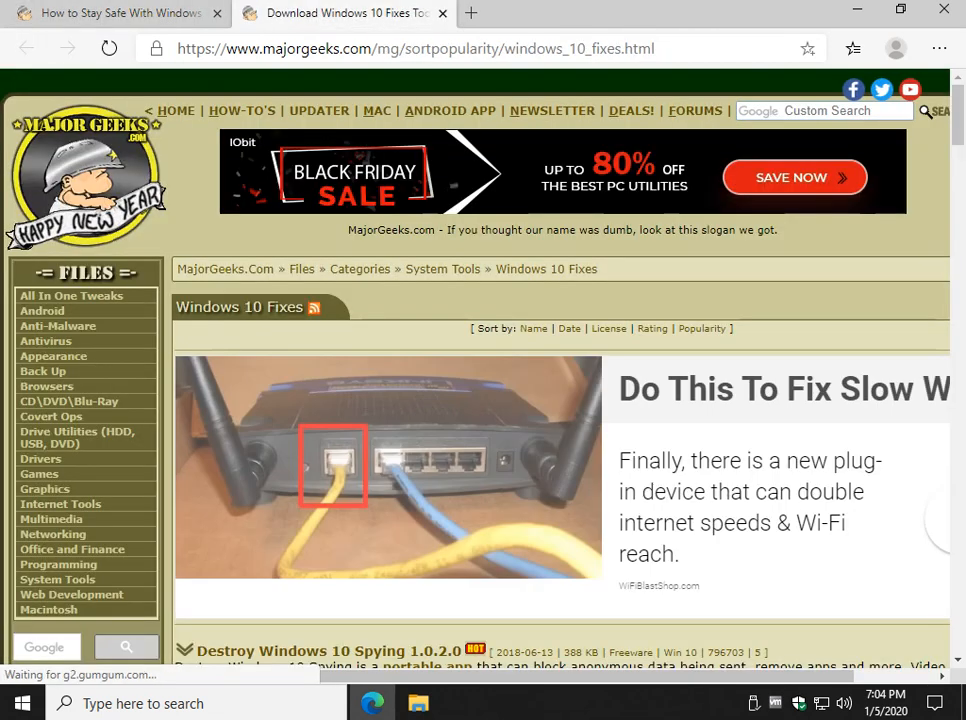
pyautogui.scroll(-5, 550, 400)
pyautogui.scroll(3, 550, 400)
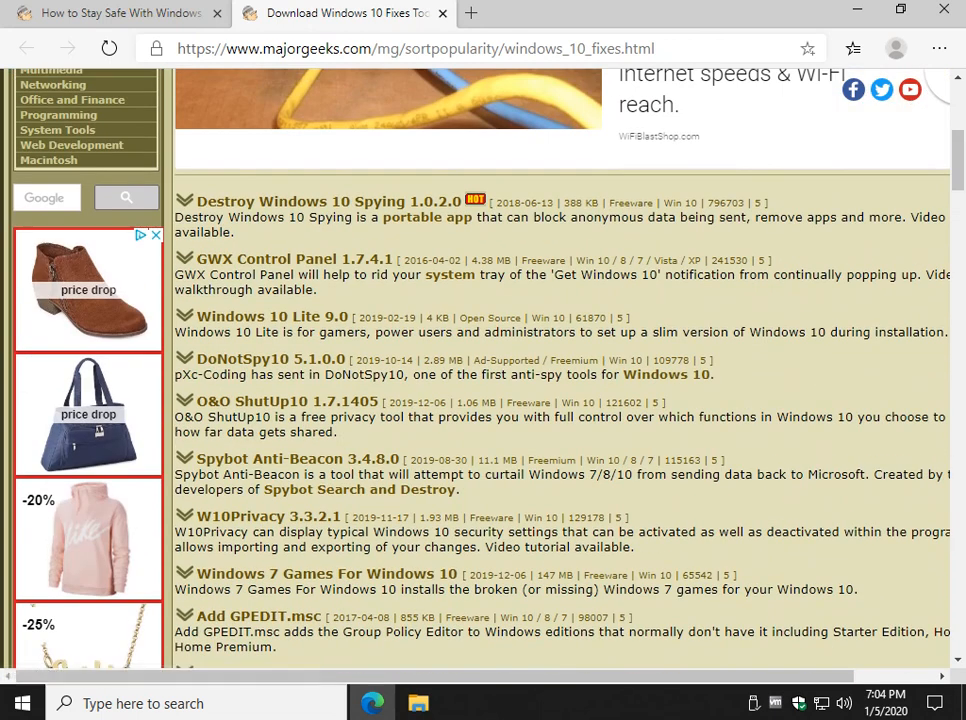
pyautogui.scroll(2, 550, 400)
pyautogui.scroll(3, 550, 400)
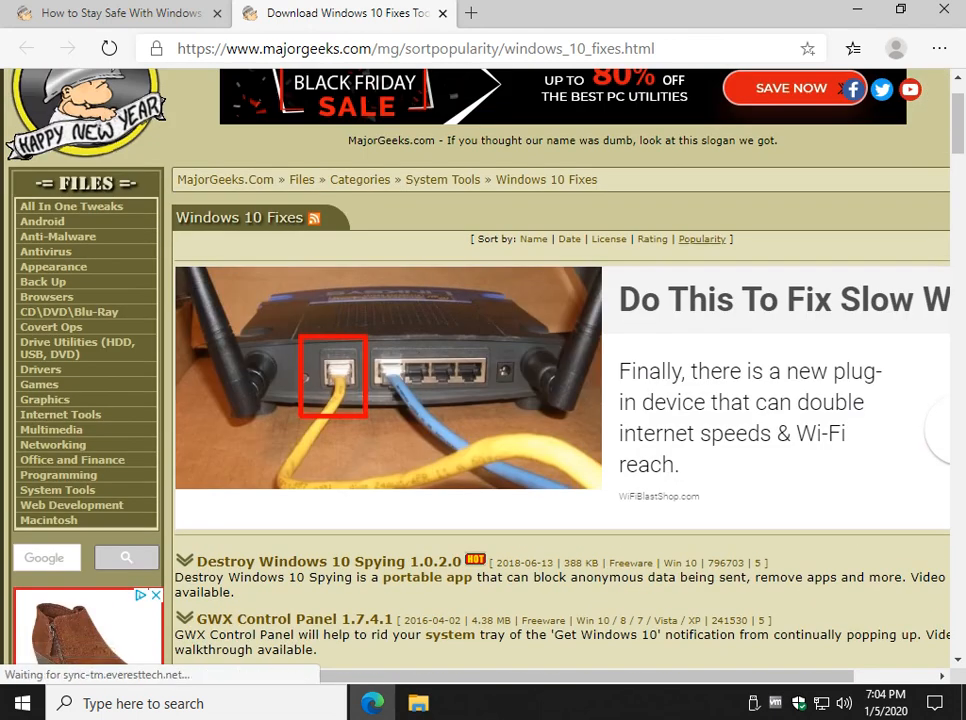
pyautogui.scroll(2, 550, 400)
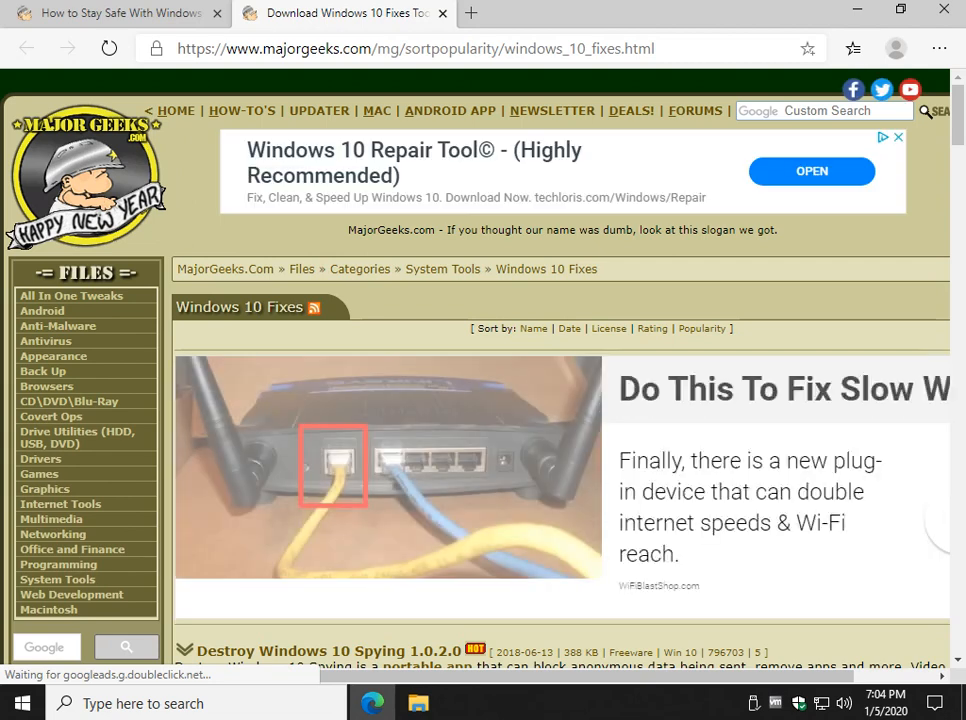
pyautogui.scroll(-4, 550, 400)
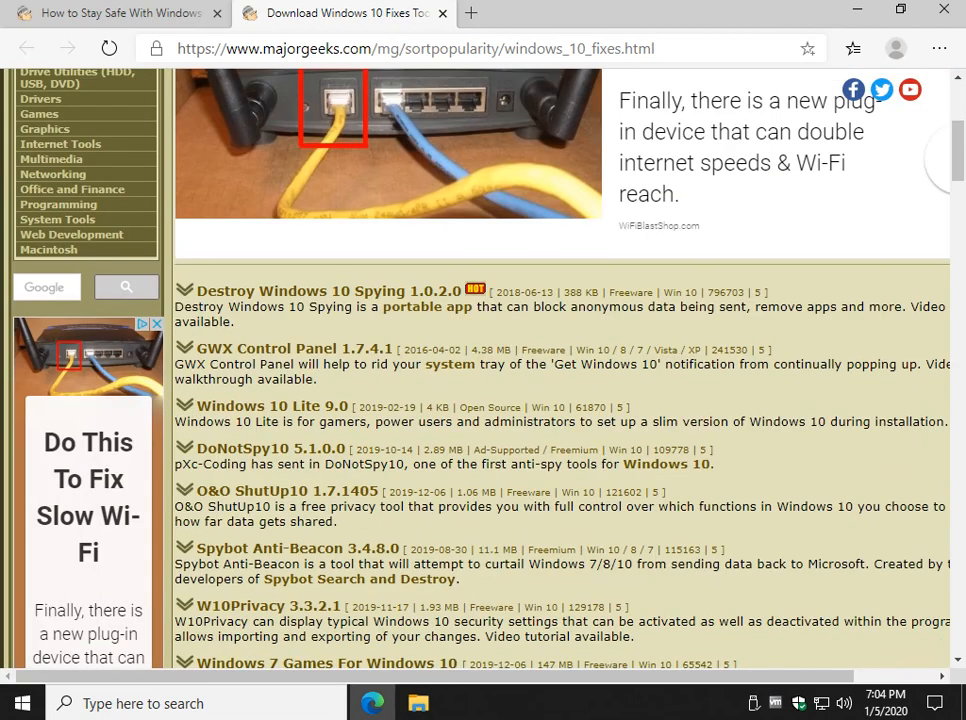
pyautogui.scroll(-2, 550, 400)
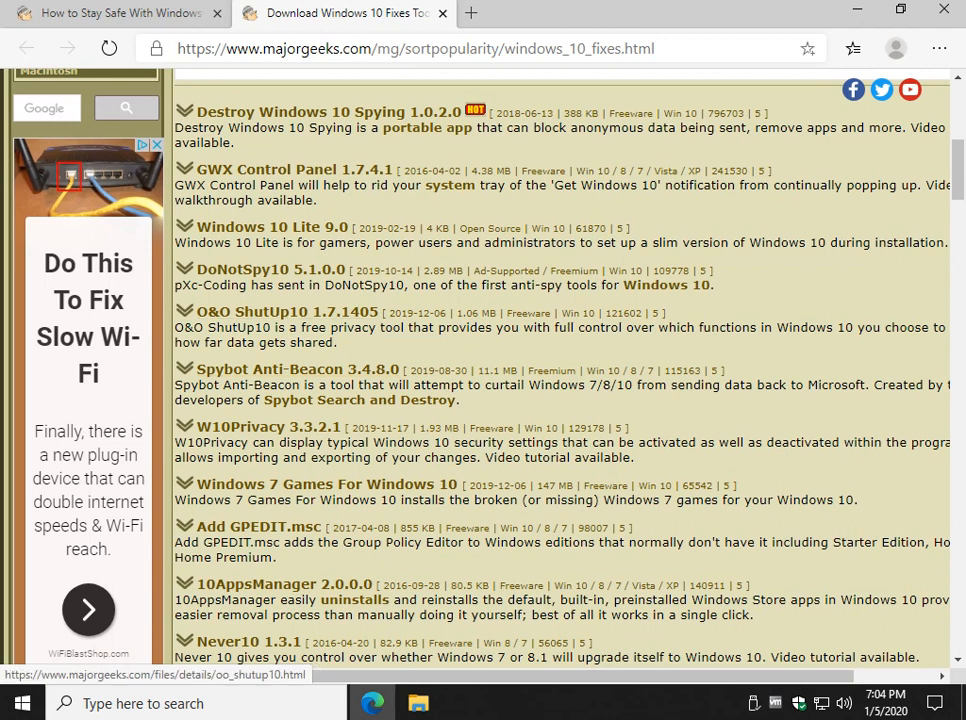
pyautogui.scroll(-1, 270, 426)
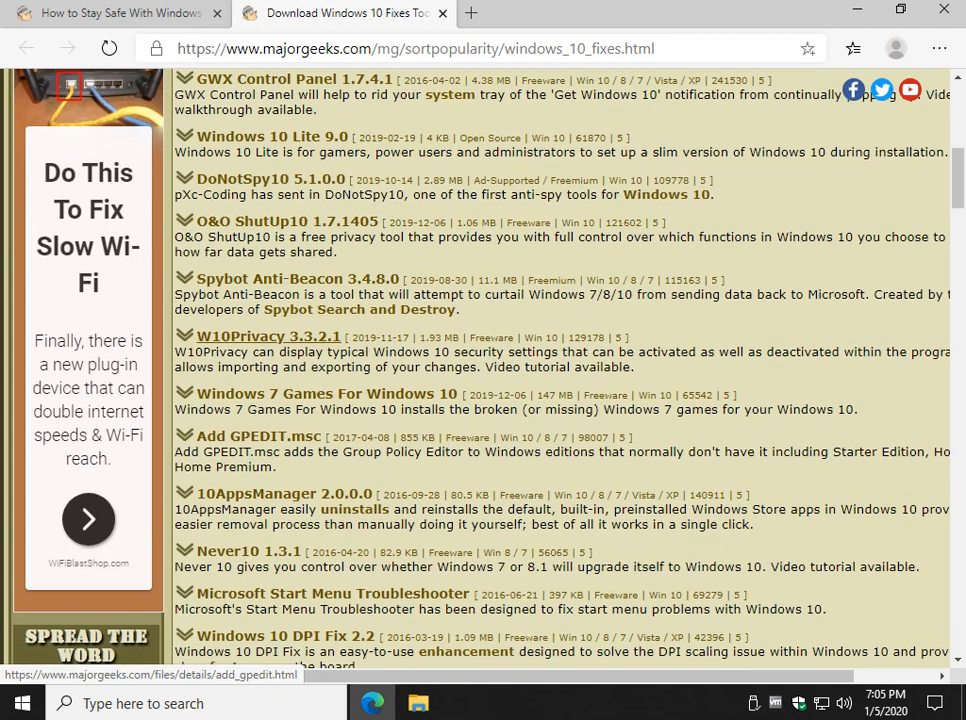
pyautogui.scroll(-1, 270, 426)
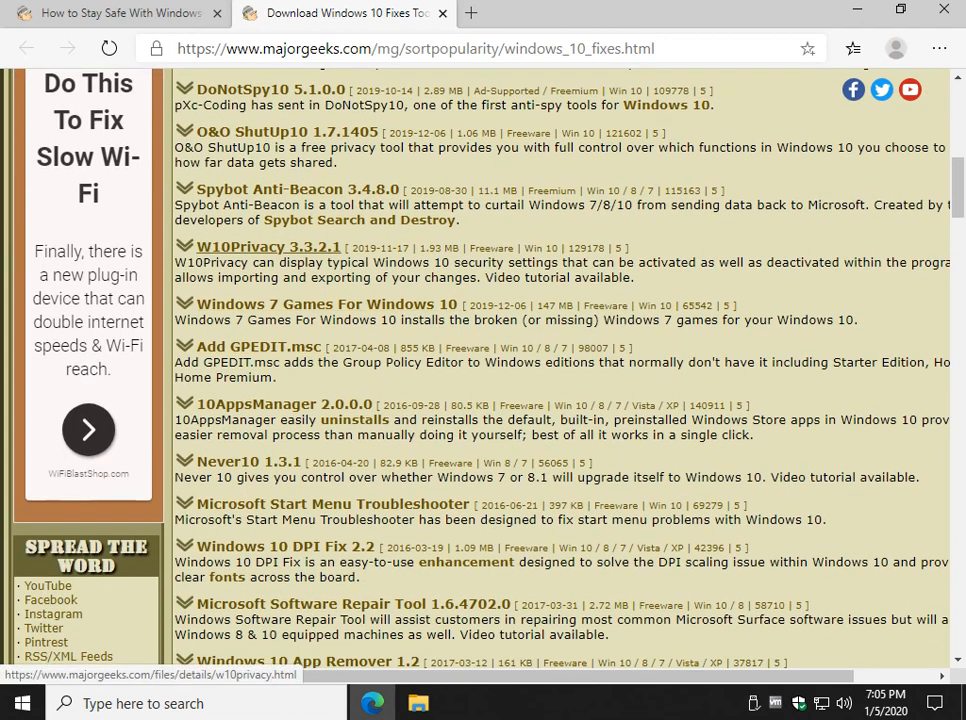
pyautogui.scroll(5, 270, 300)
pyautogui.scroll(3, 270, 300)
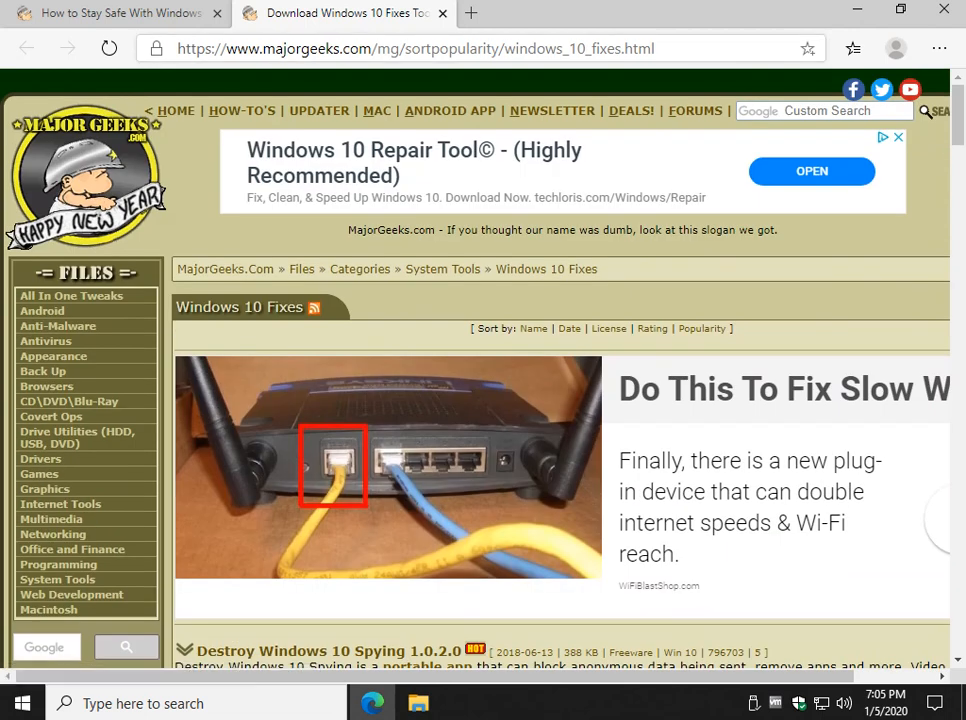
pyautogui.hotkey('ctrl', 'w')
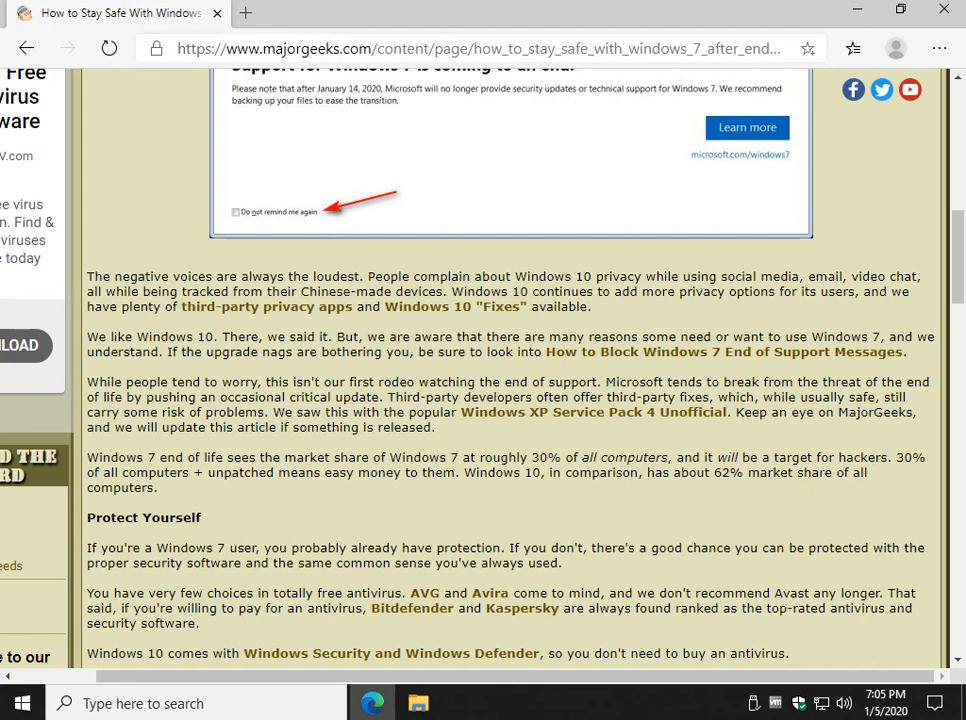
pyautogui.scroll(-3, 500, 400)
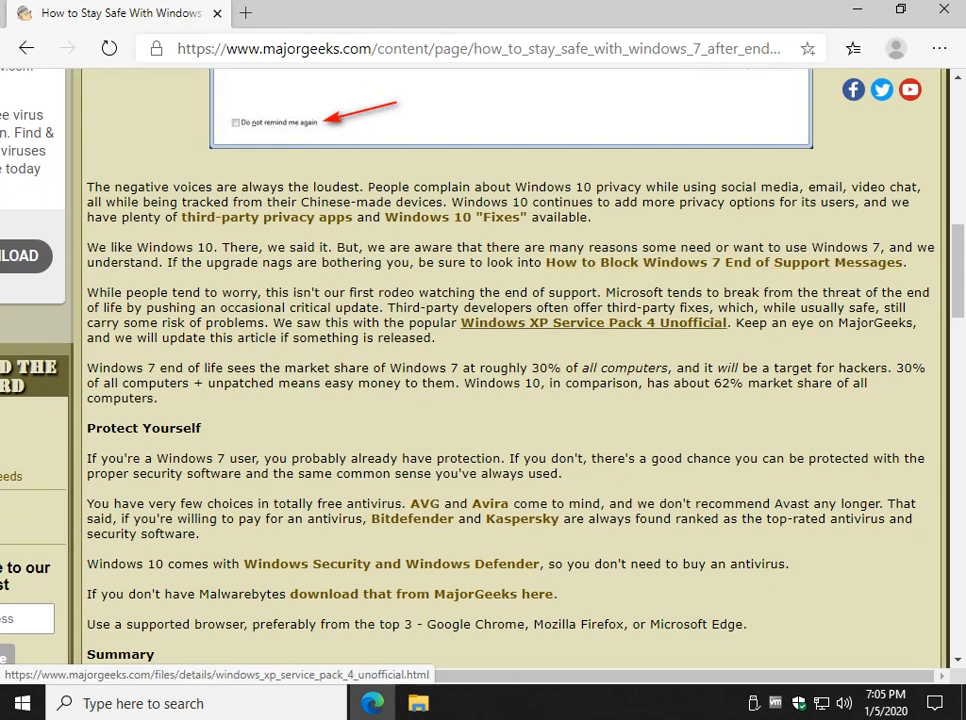
pyautogui.click(593, 322)
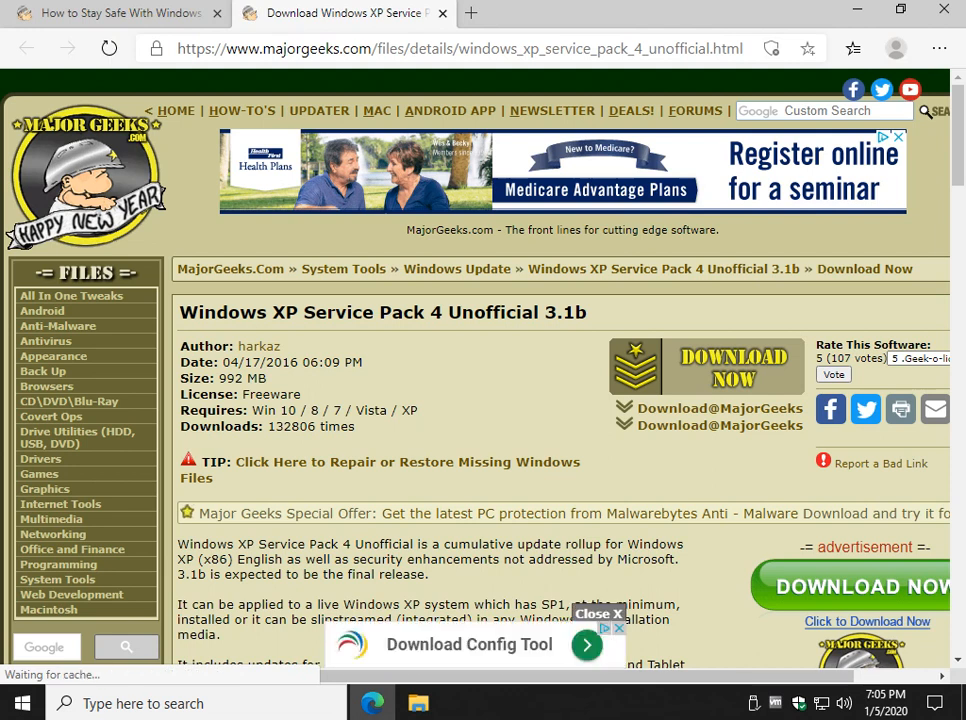
pyautogui.doubleClick(283, 362)
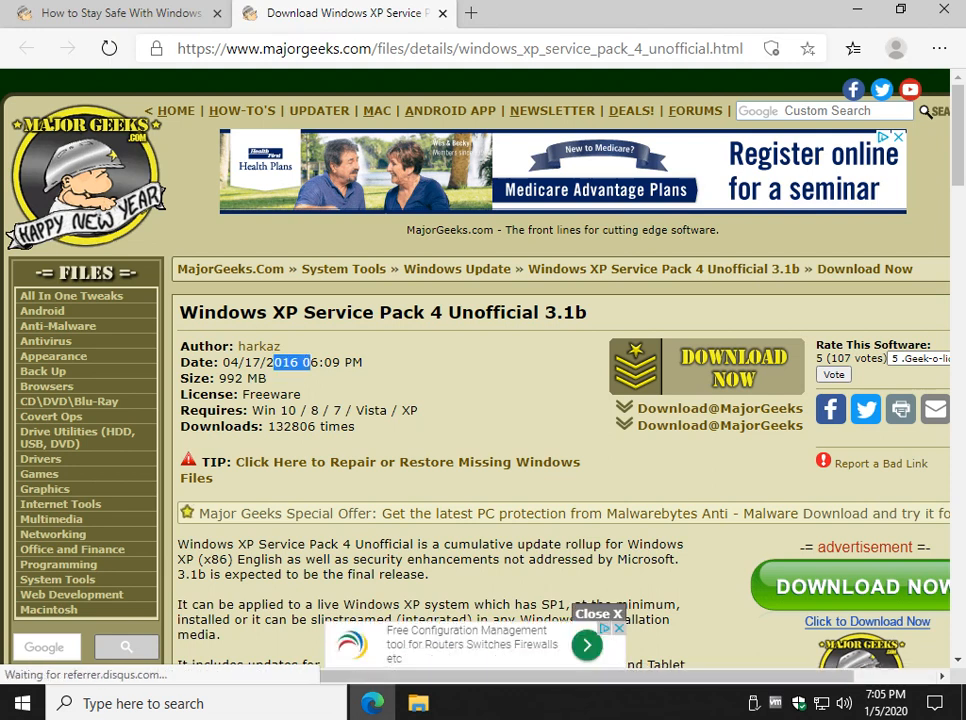
pyautogui.click(283, 400)
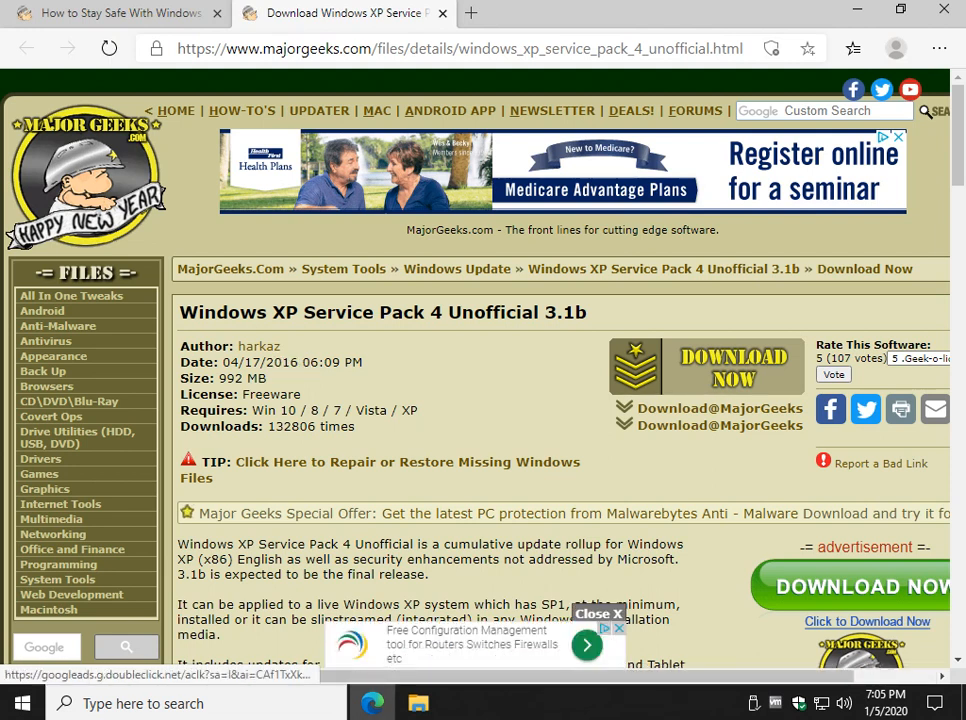
pyautogui.moveTo(245, 362); pyautogui.dragTo(280, 362)
pyautogui.click(280, 400)
pyautogui.scroll(-1, 480, 400)
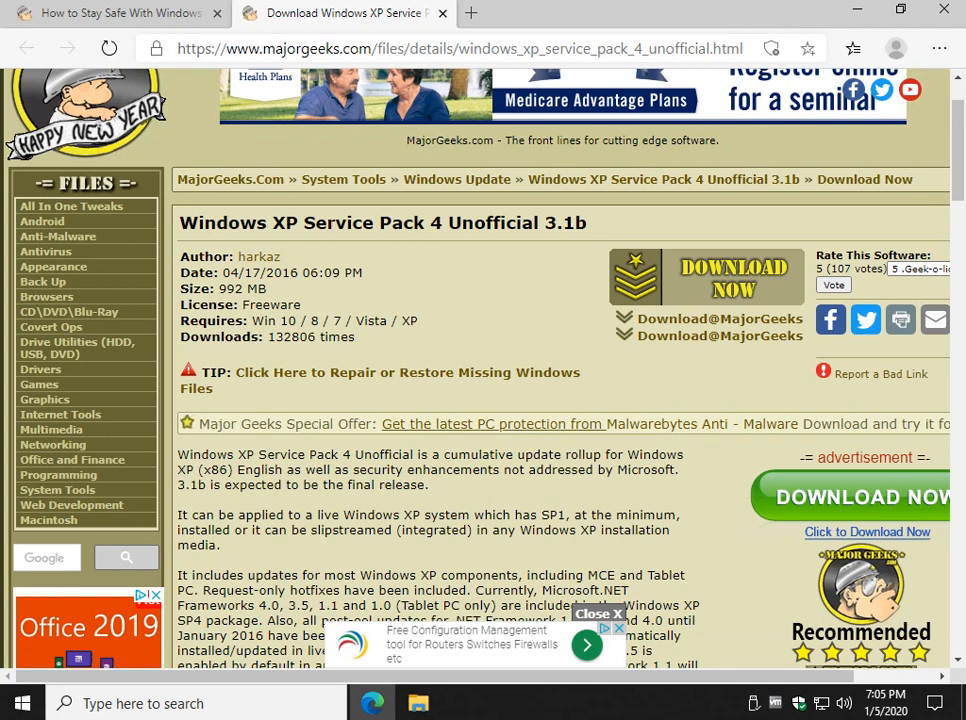
pyautogui.scroll(-1, 480, 400)
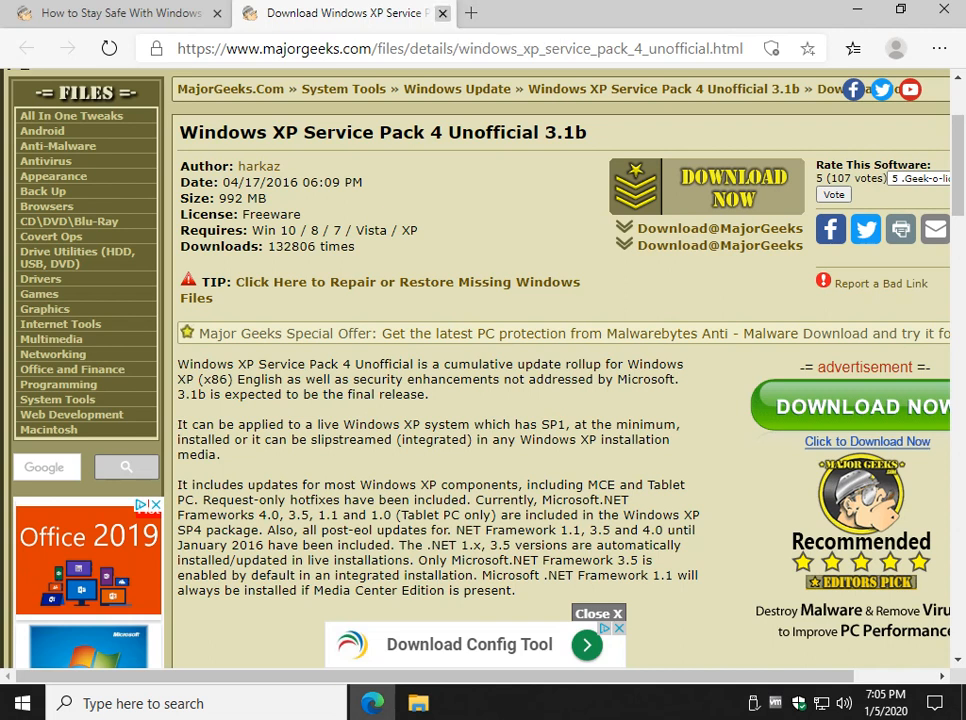
pyautogui.click(442, 13)
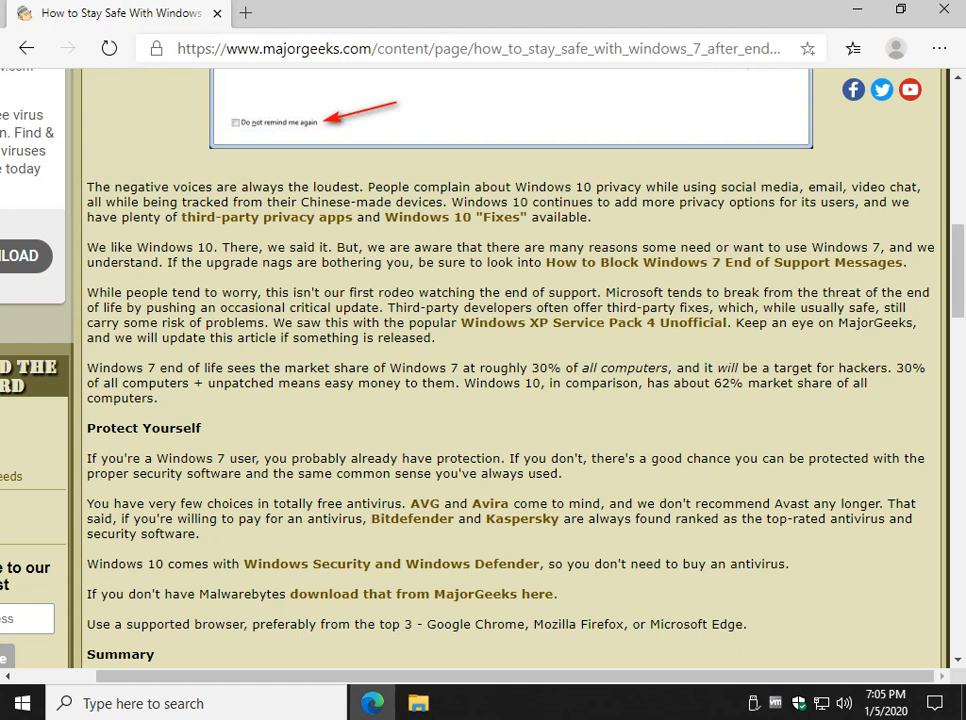
pyautogui.scroll(-1, 500, 400)
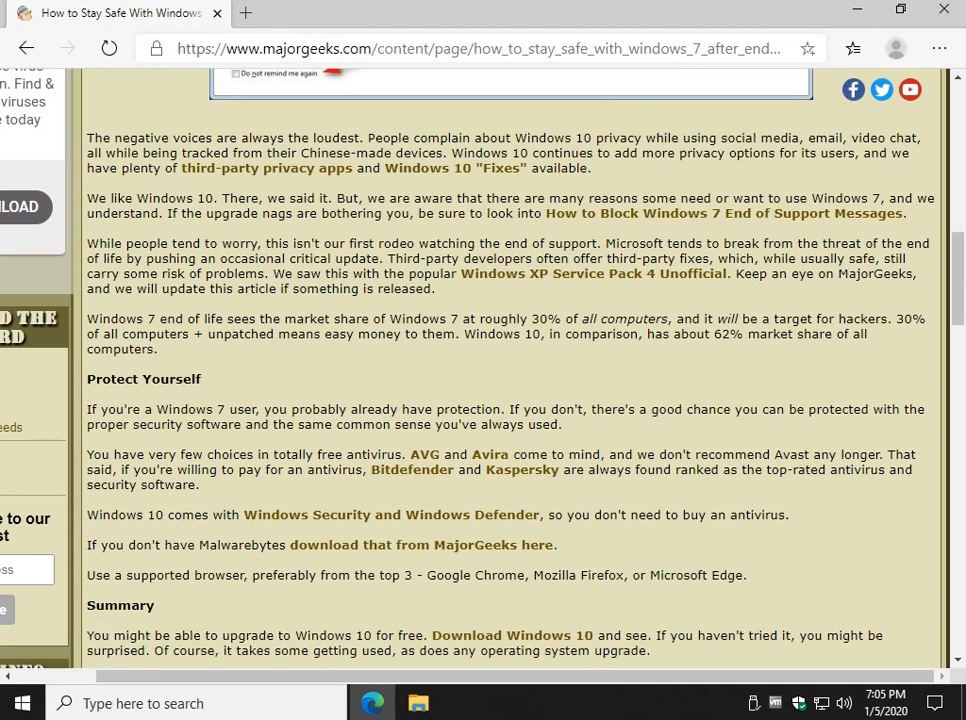
pyautogui.scroll(-1, 500, 400)
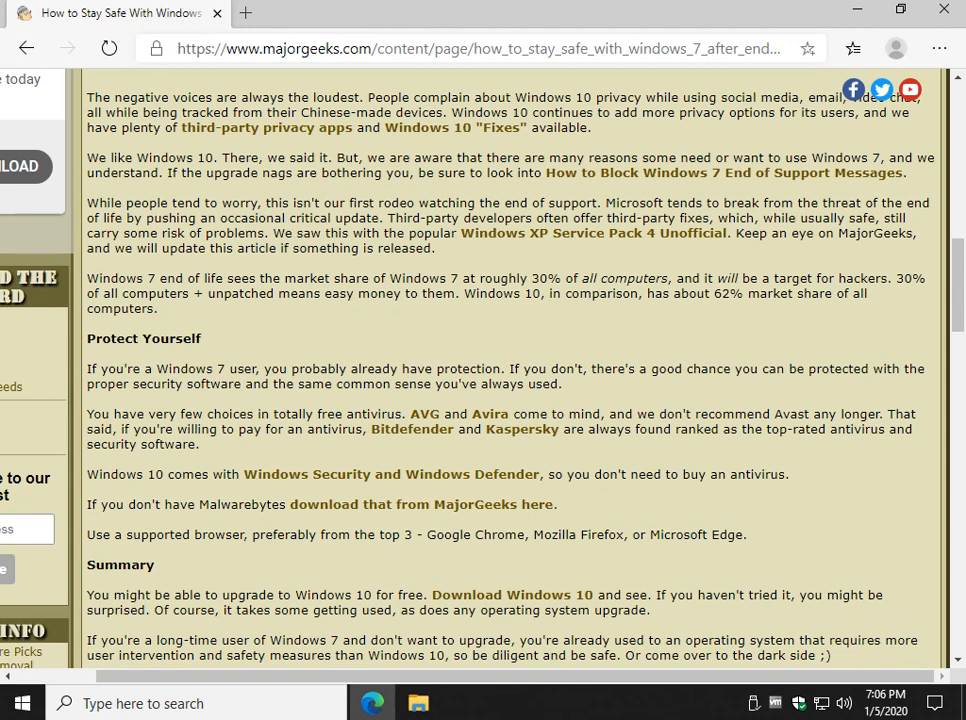
pyautogui.scroll(-2, 500, 400)
pyautogui.scroll(-2, 500, 400)
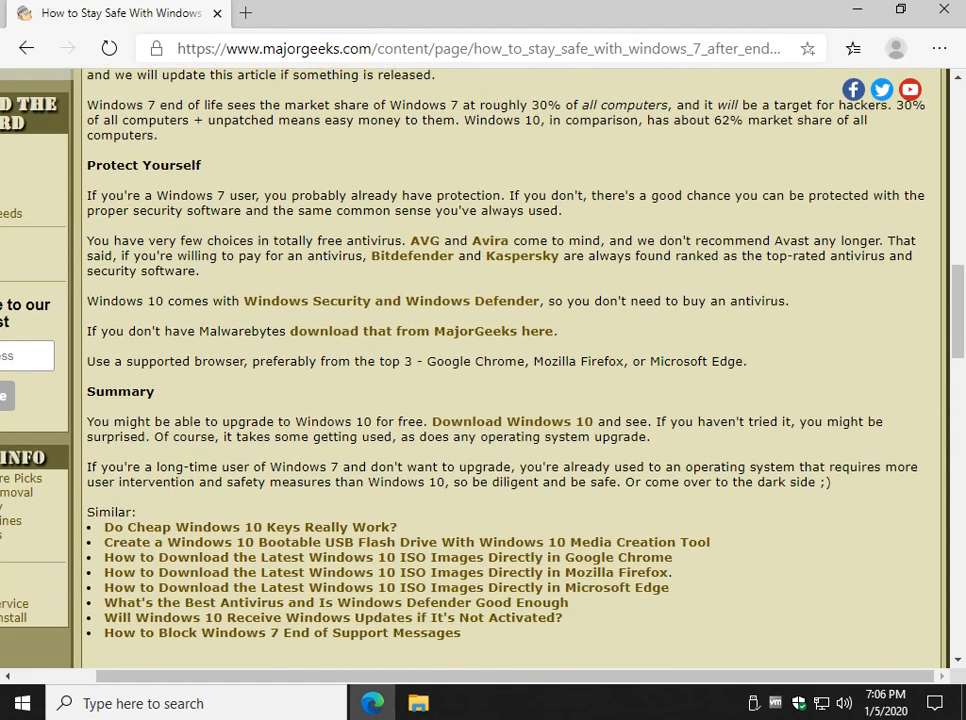
pyautogui.scroll(-1, 500, 400)
pyautogui.scroll(-1, 500, 400)
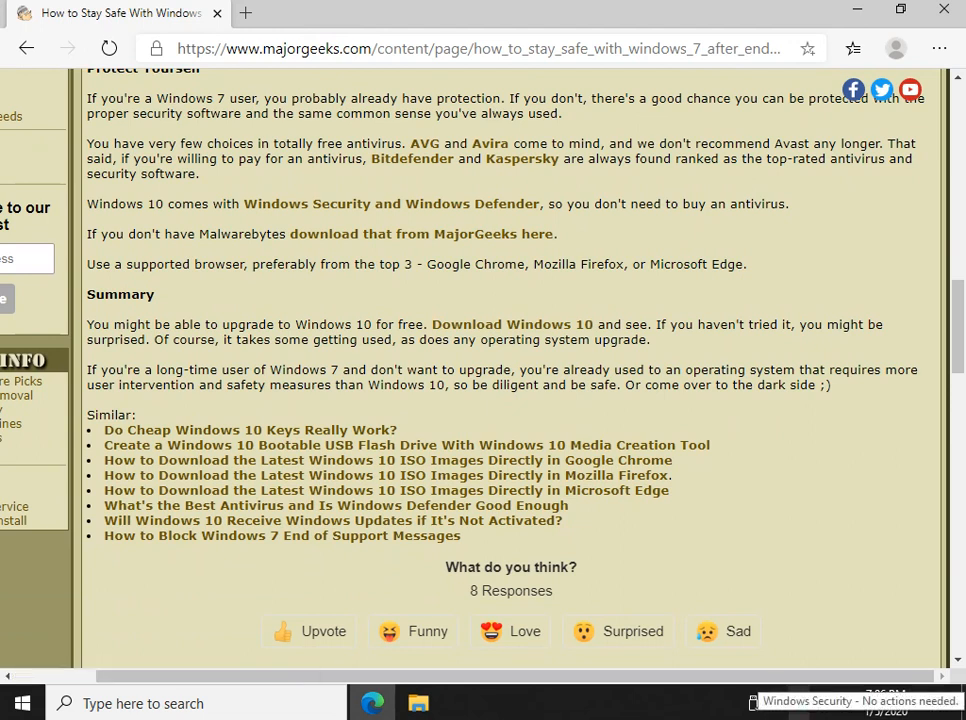
pyautogui.click(799, 703)
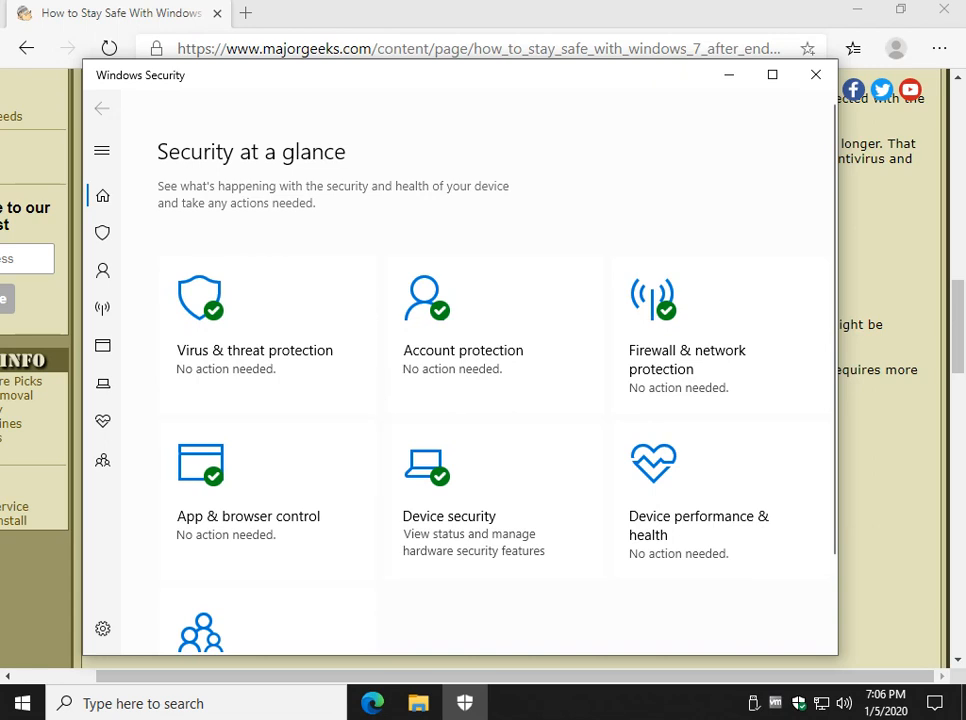
pyautogui.moveTo(505, 78); pyautogui.dragTo(520, 52)
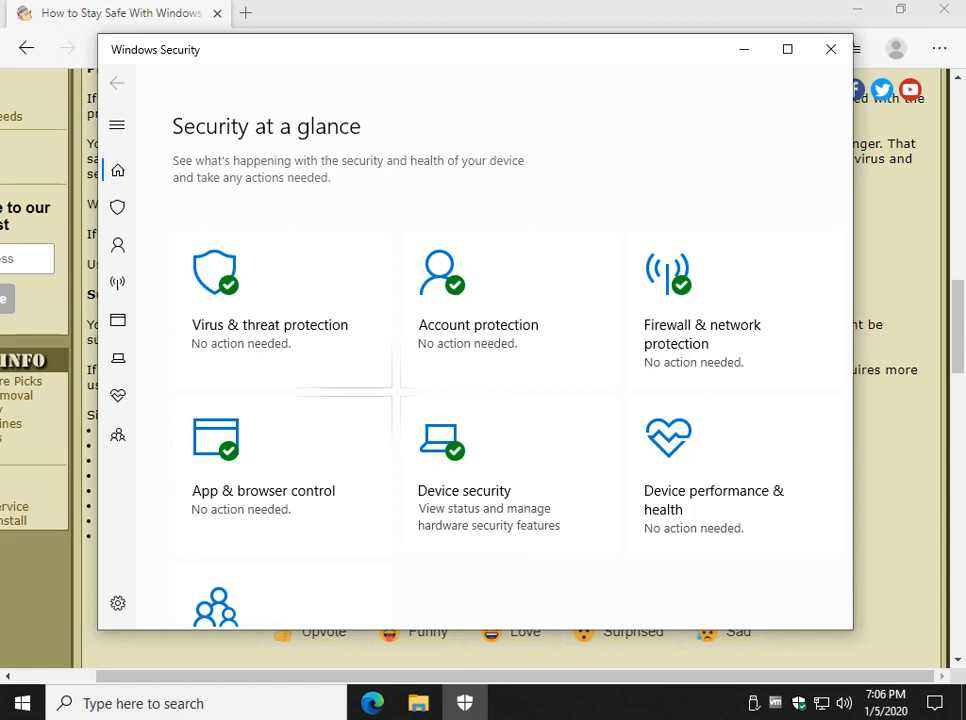
pyautogui.click(830, 48)
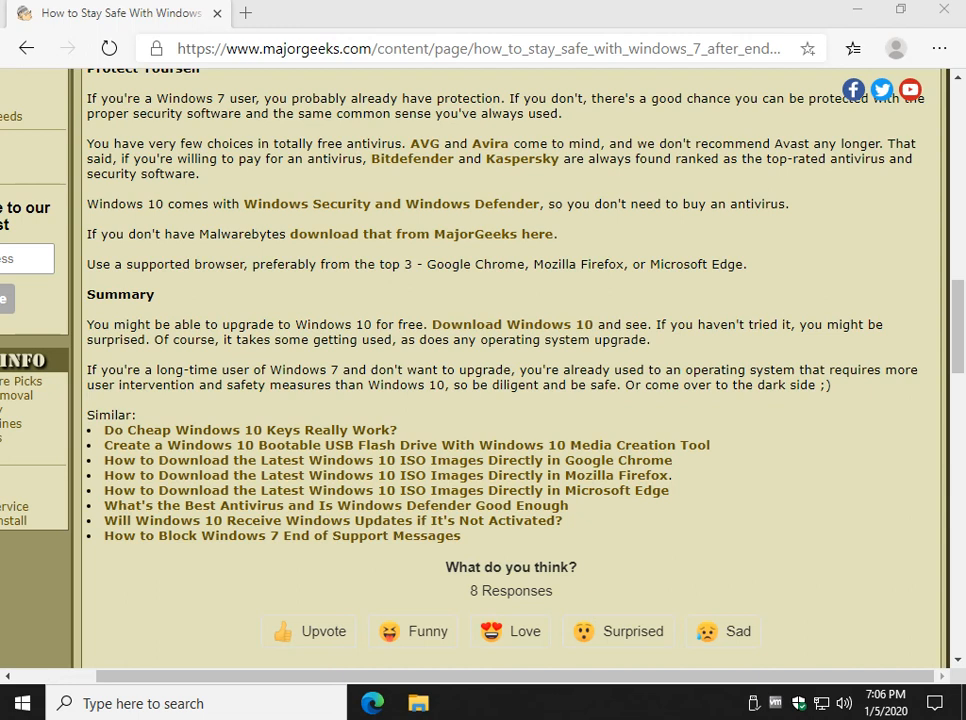
pyautogui.moveTo(87, 143); pyautogui.dragTo(700, 158)
# Step: Clear the paragraph highlight and follow the Bitdefender download link into a new tab
pyautogui.click(500, 290)
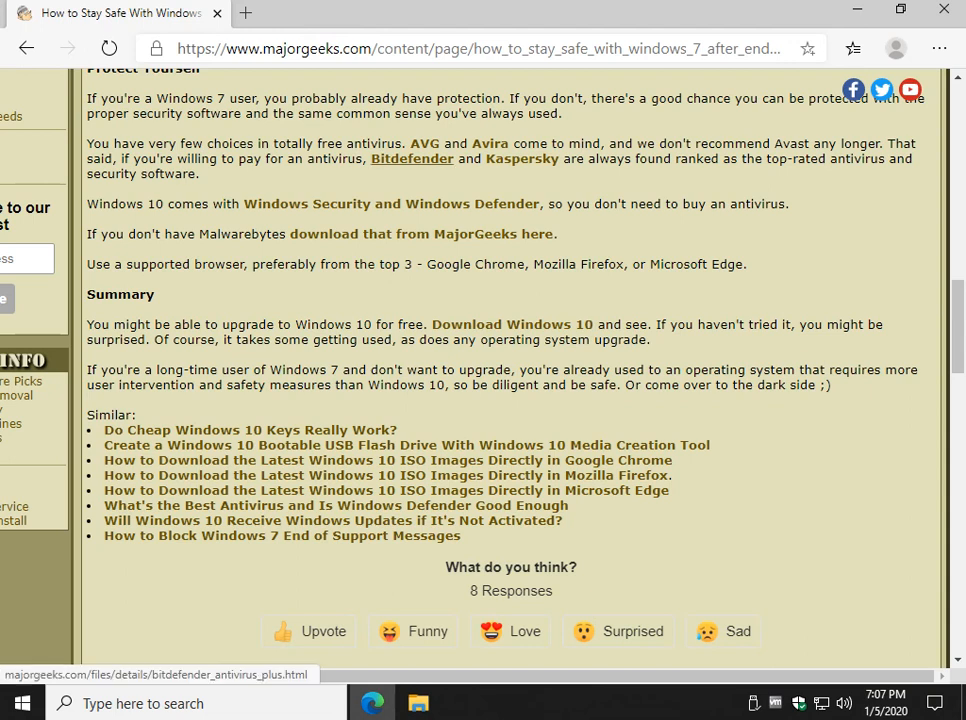
pyautogui.click(412, 158)
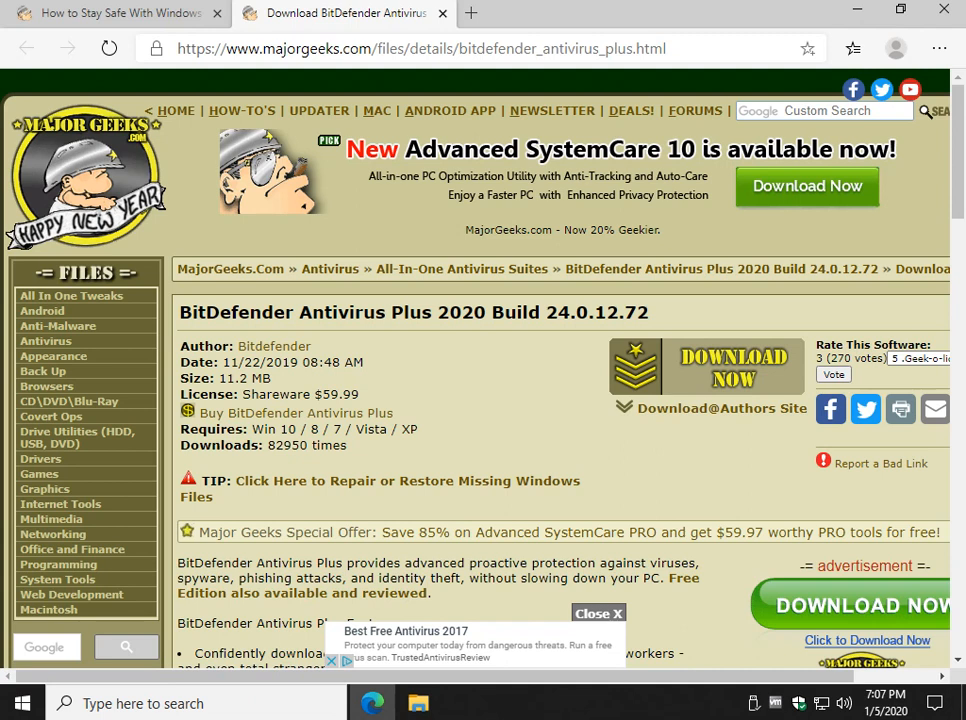
pyautogui.scroll(-1, 500, 400)
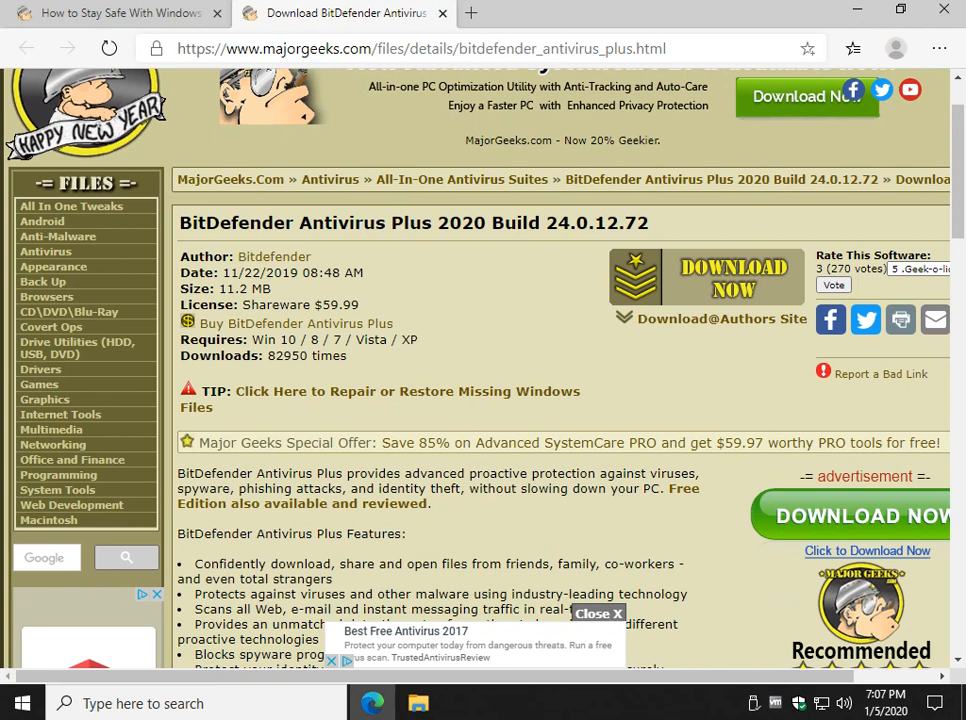
pyautogui.moveTo(817, 269); pyautogui.dragTo(884, 269)
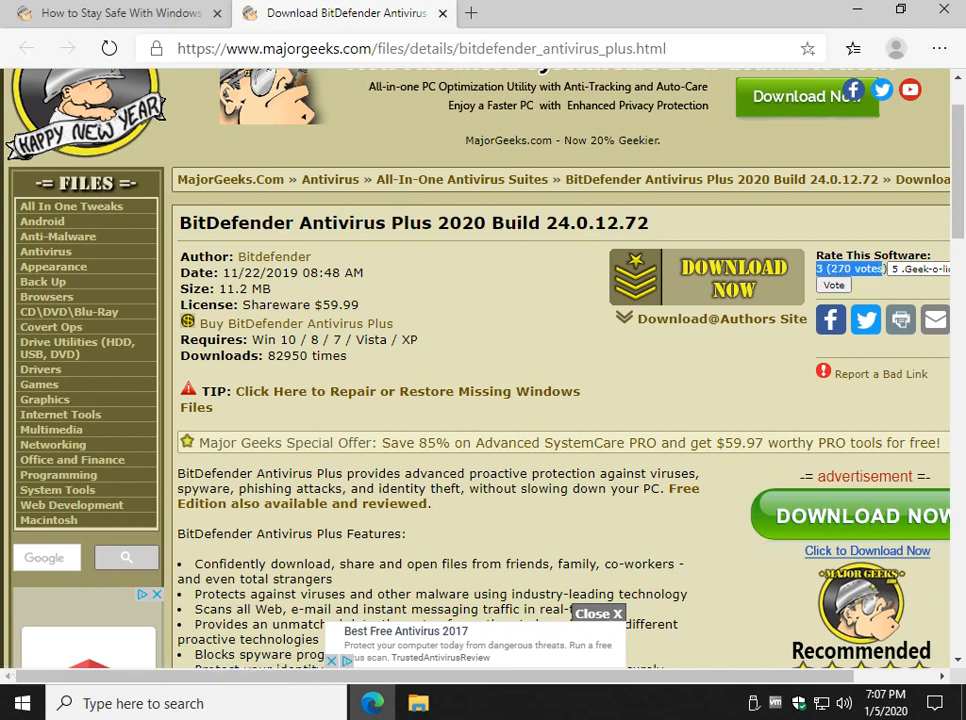
pyautogui.click(640, 202)
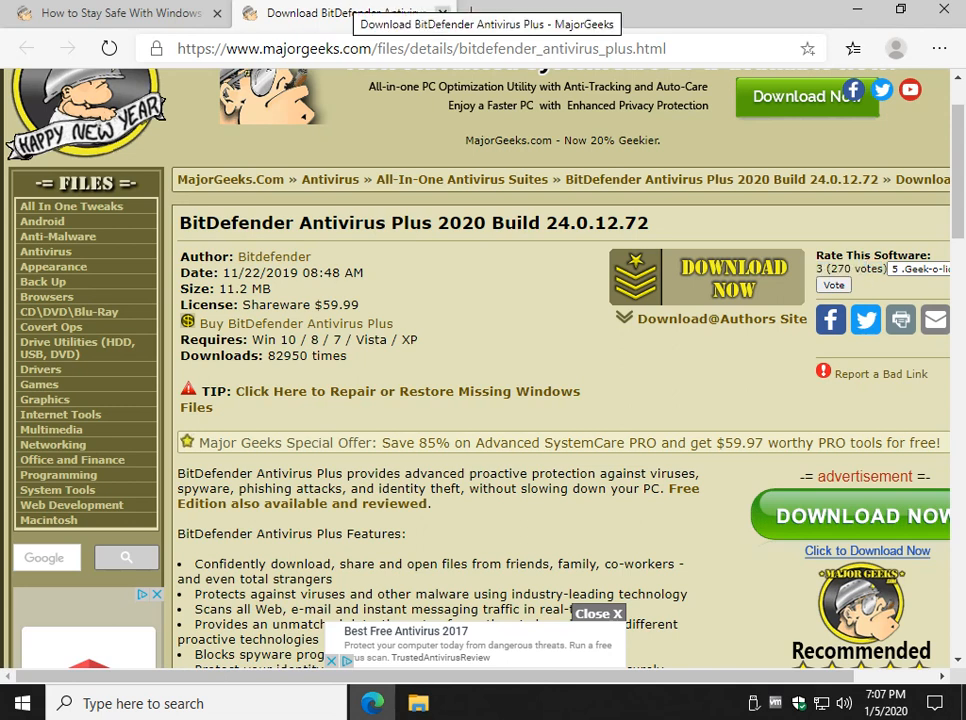
pyautogui.click(442, 13)
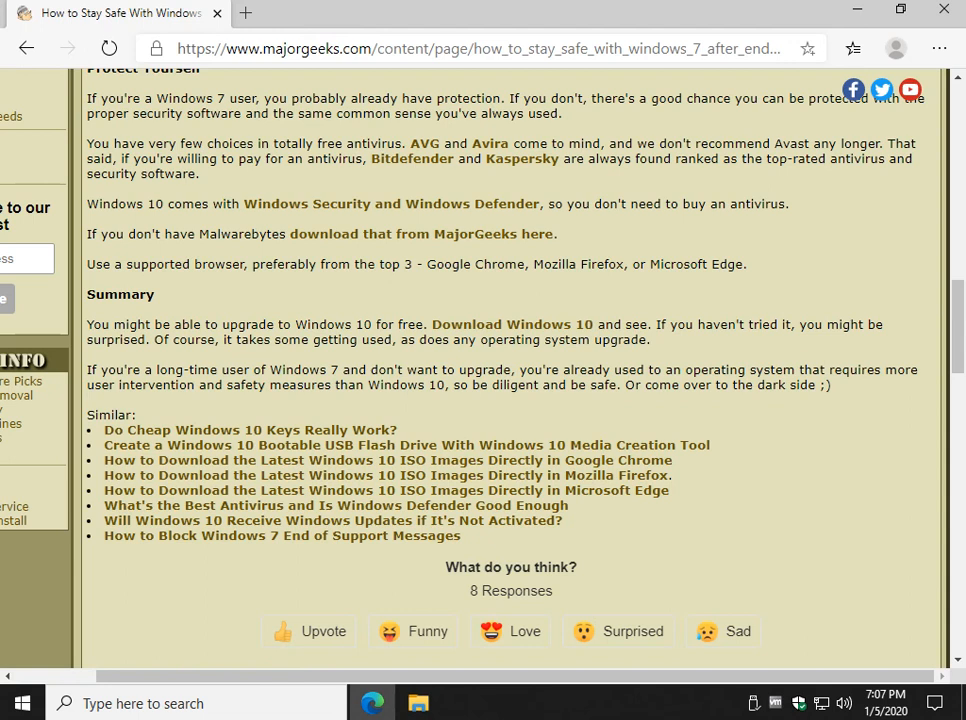
# Step: Follow the Similar-list link to the Windows Defender antivirus article in a new tab
pyautogui.moveTo(231, 143); pyautogui.dragTo(200, 173)
pyautogui.click(400, 300)
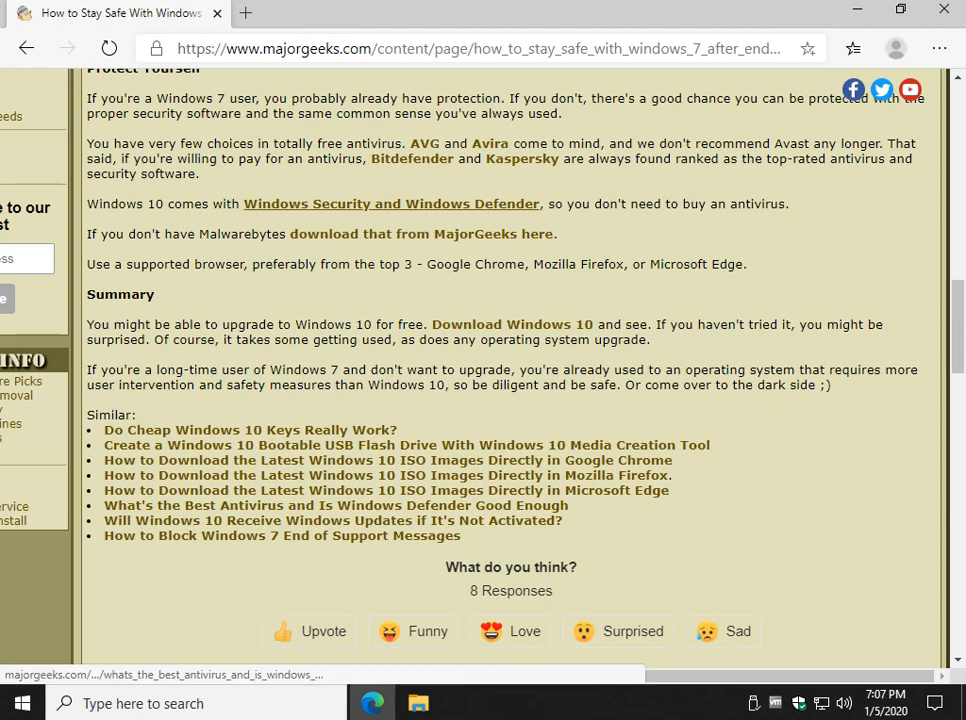
pyautogui.click(300, 505)
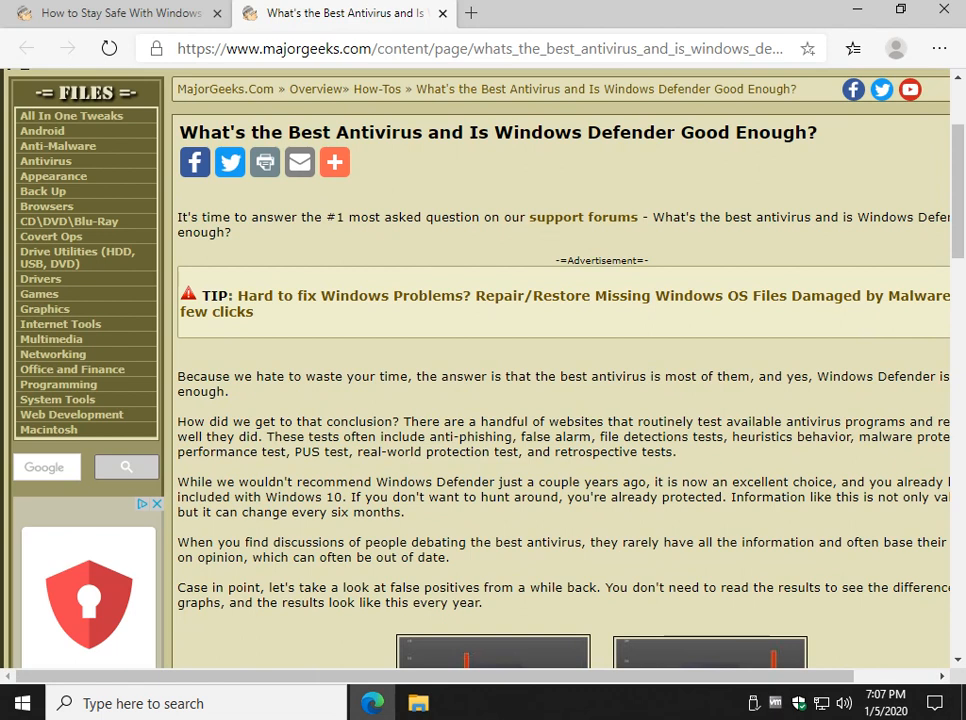
pyautogui.scroll(-3, 560, 400)
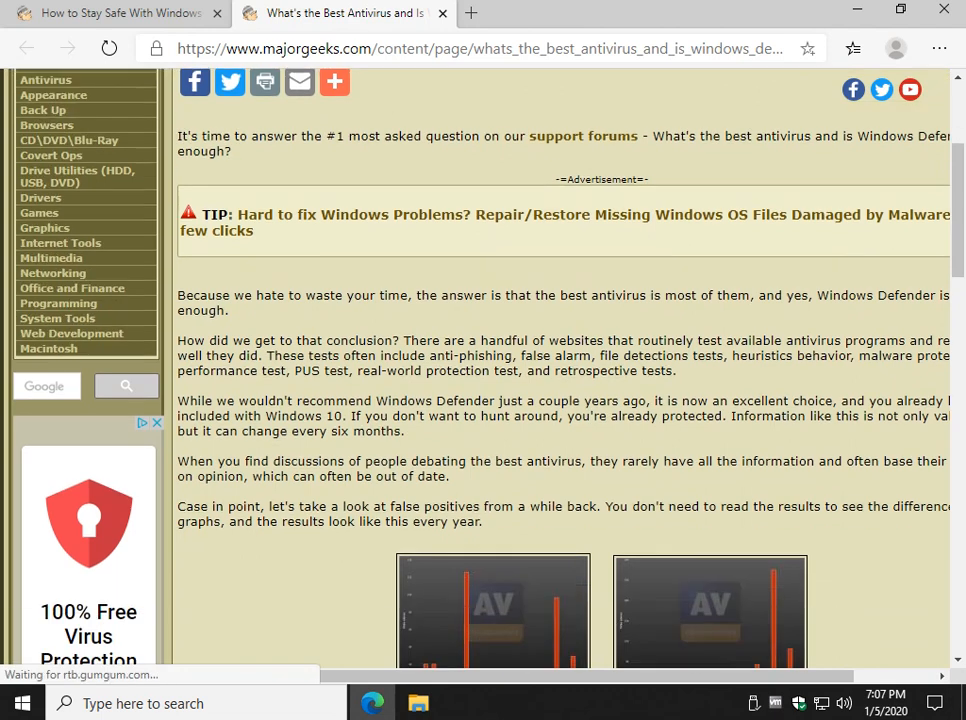
pyautogui.scroll(-3, 560, 400)
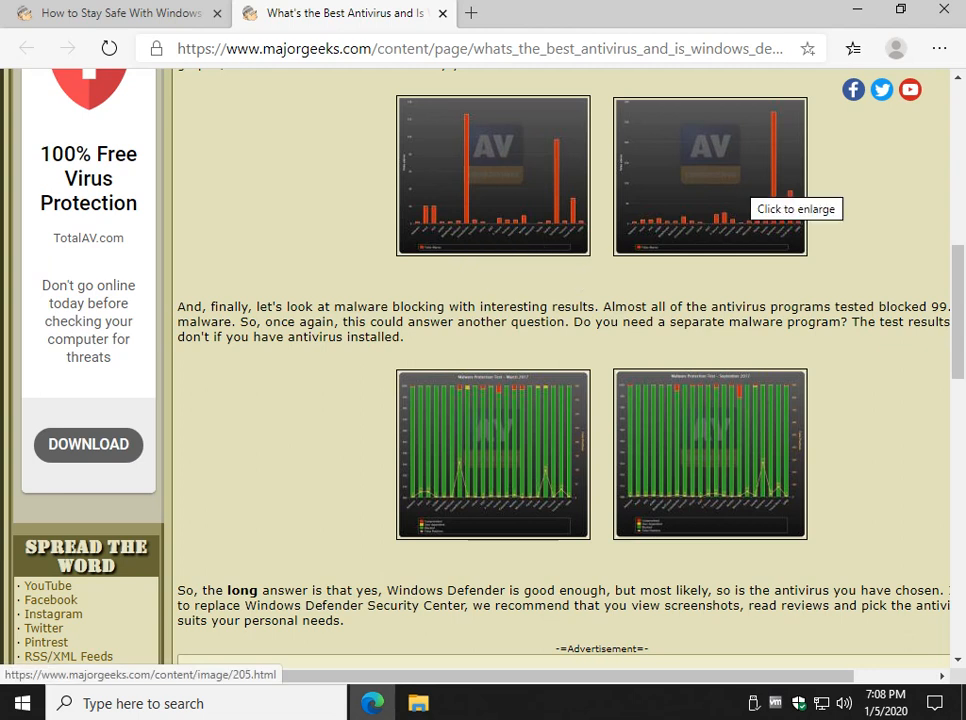
pyautogui.scroll(2, 600, 350)
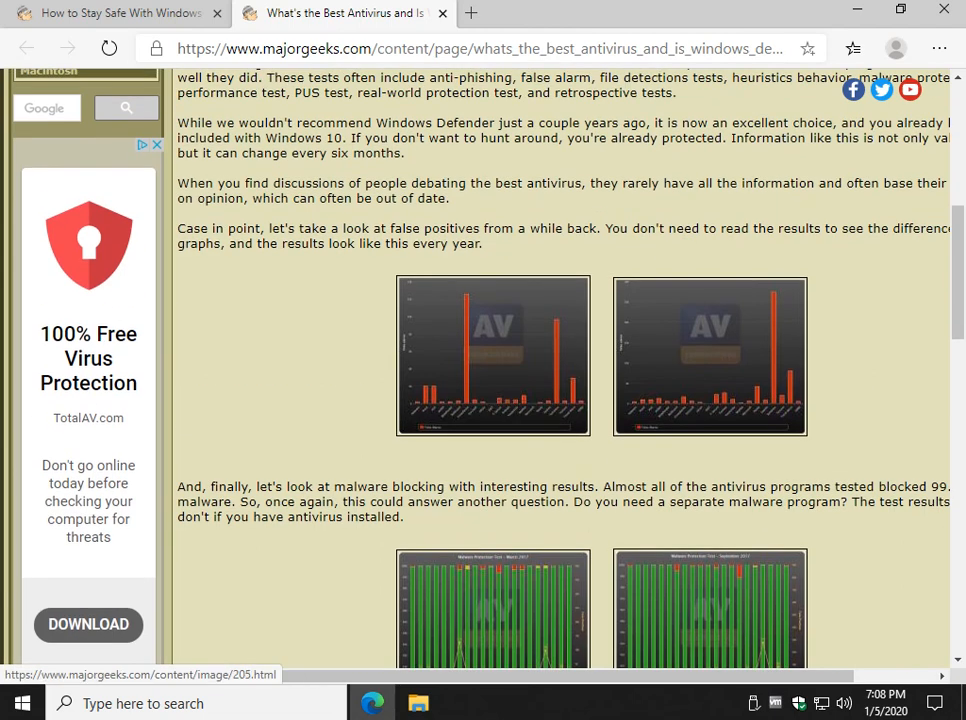
pyautogui.scroll(-2, 600, 350)
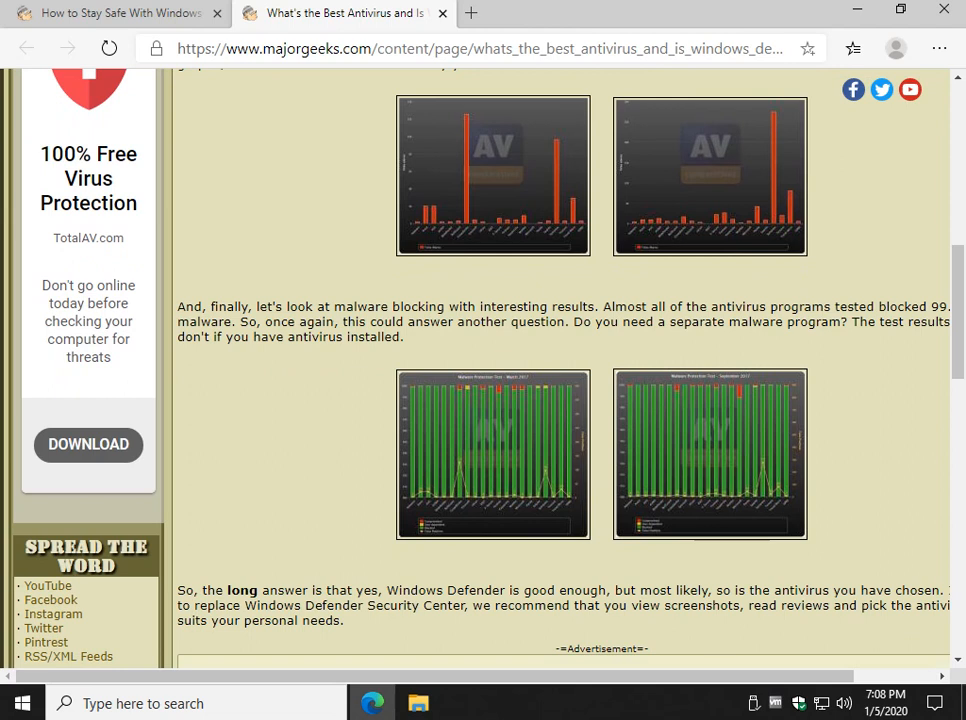
pyautogui.scroll(-1, 600, 350)
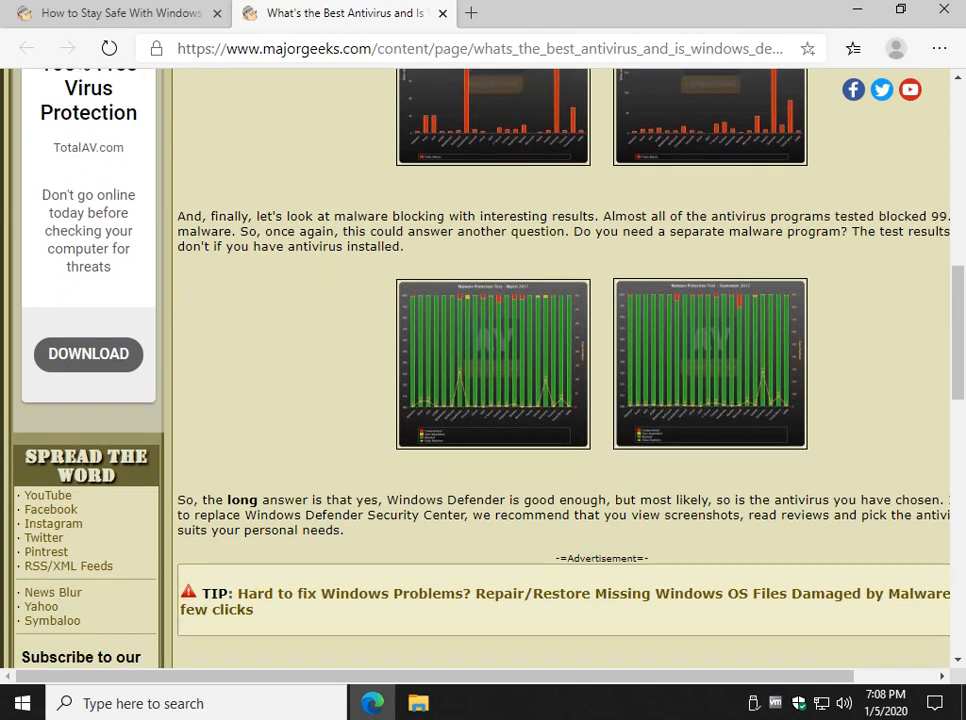
pyautogui.scroll(-2, 600, 350)
pyautogui.scroll(-1, 600, 350)
pyautogui.scroll(-1, 600, 350)
pyautogui.scroll(4, 600, 350)
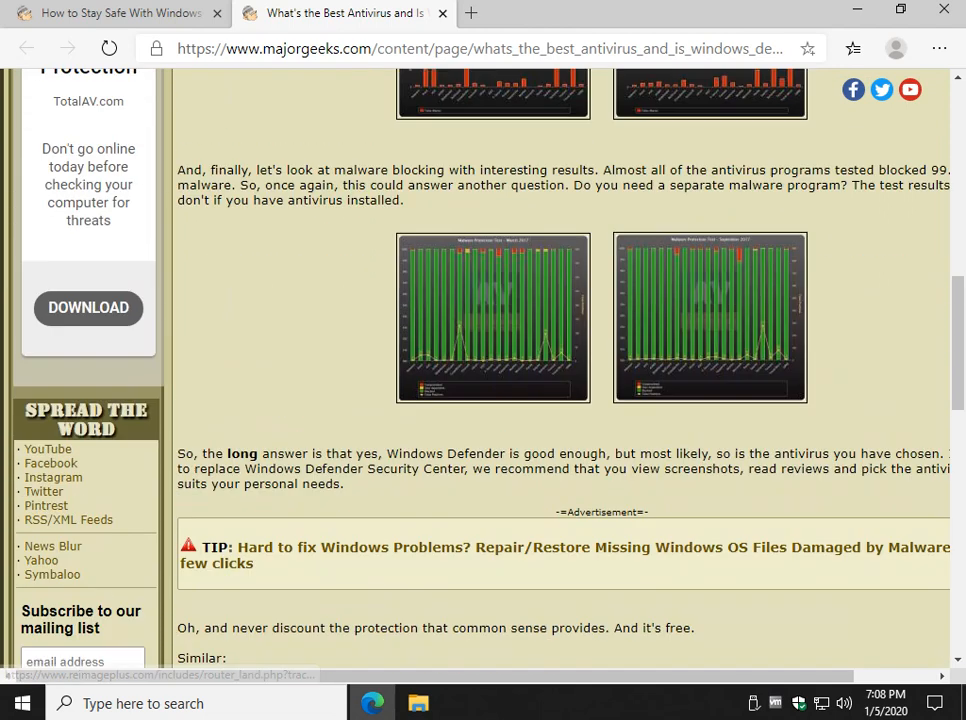
pyautogui.scroll(5, 600, 350)
pyautogui.scroll(5, 600, 350)
pyautogui.scroll(3, 600, 350)
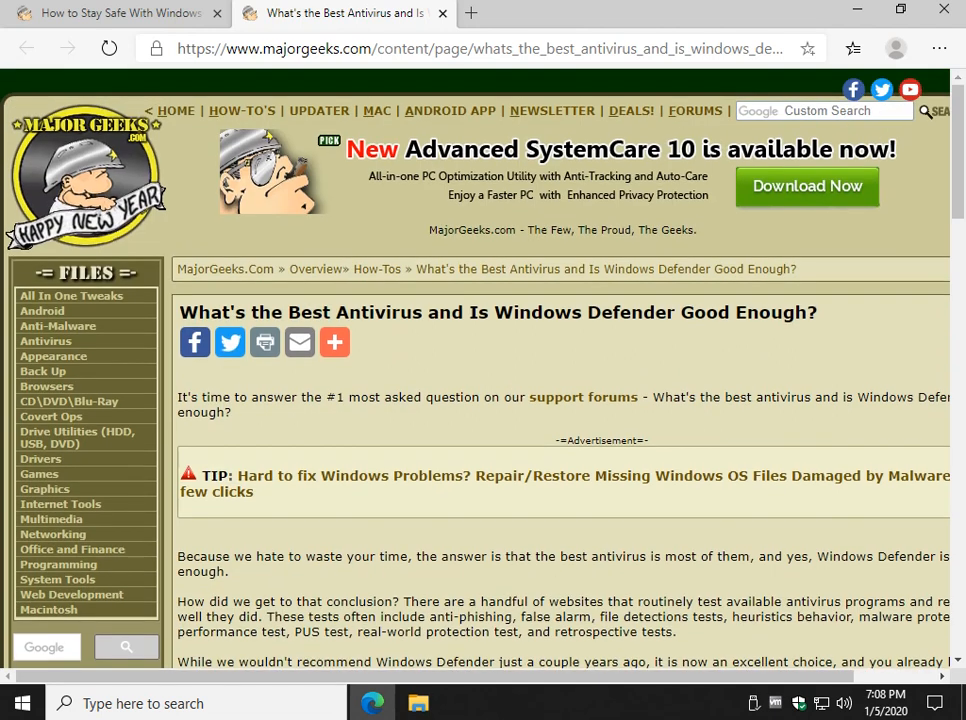
# Step: Close the antivirus article tab from its X button
pyautogui.click(442, 13)
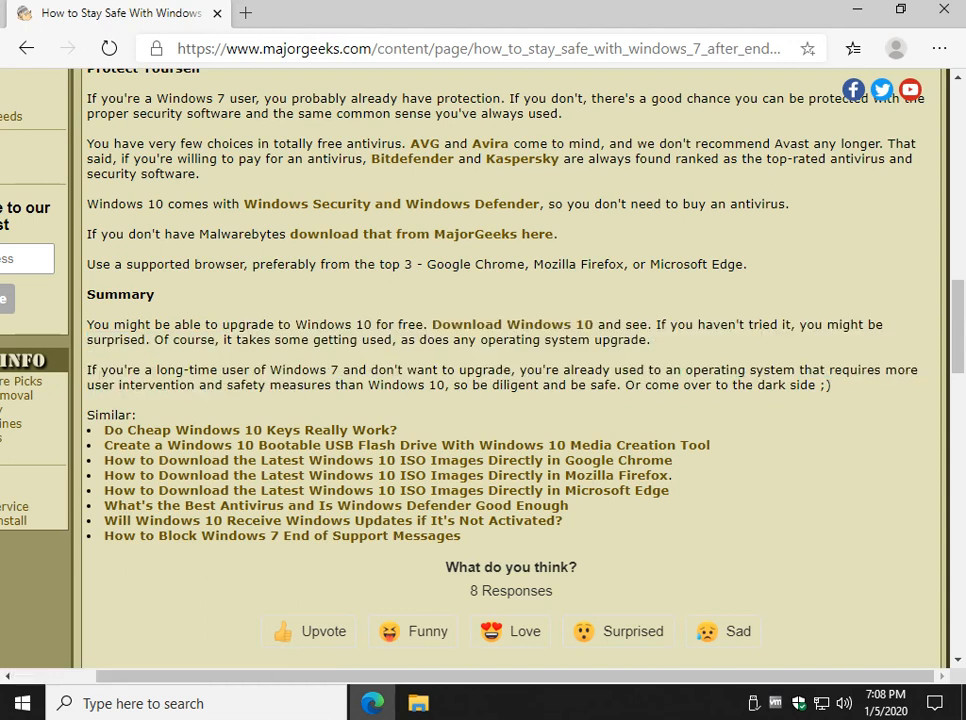
# Step: Minimize the Edge window to reveal the desktop
pyautogui.click(857, 9)
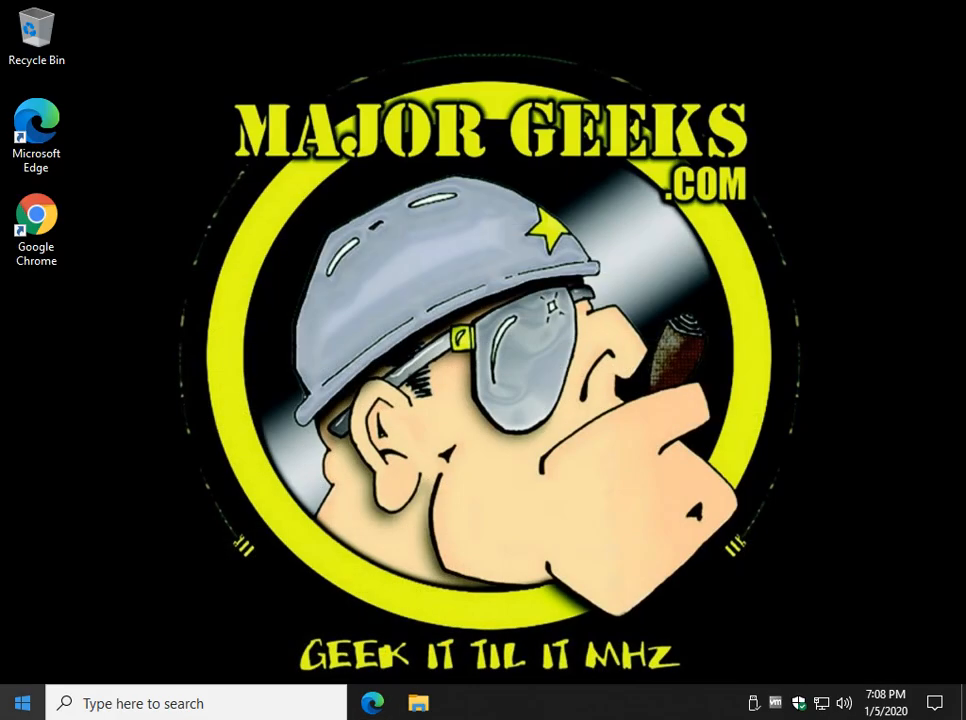
# Step: From the Start menu, unpin the Photos tile and dismiss the Connect app's options
pyautogui.click(22, 703)
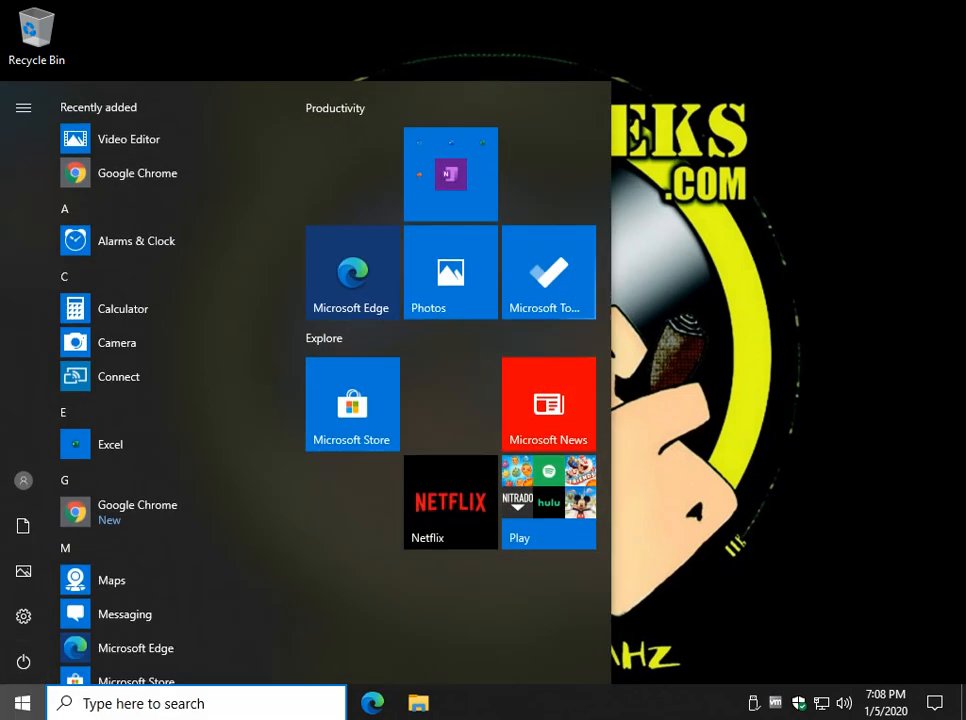
pyautogui.rightClick(450, 272)
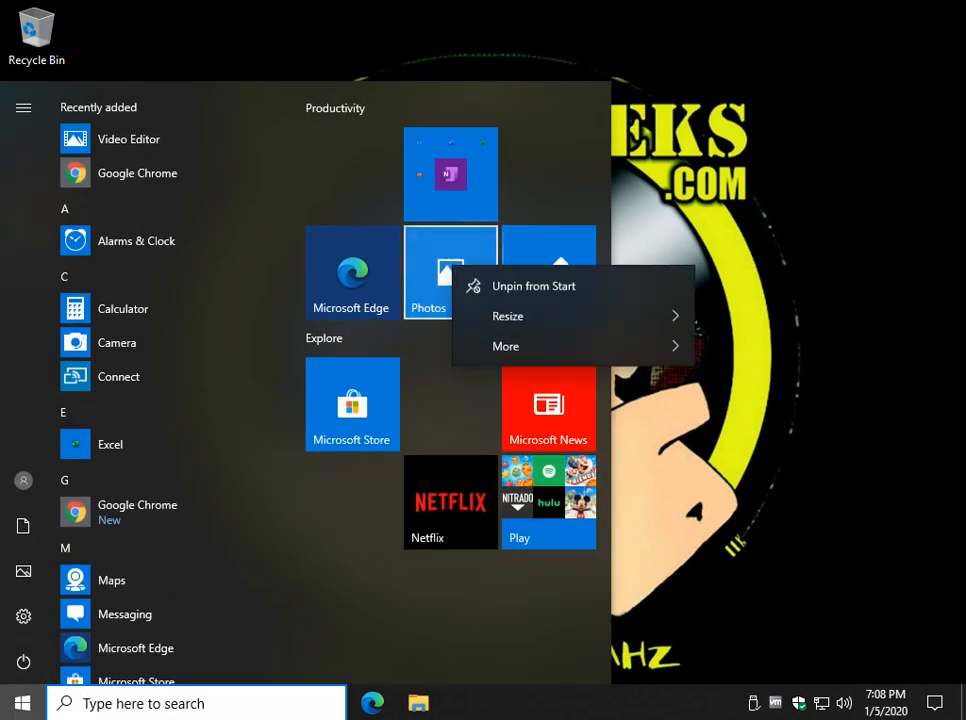
pyautogui.click(533, 286)
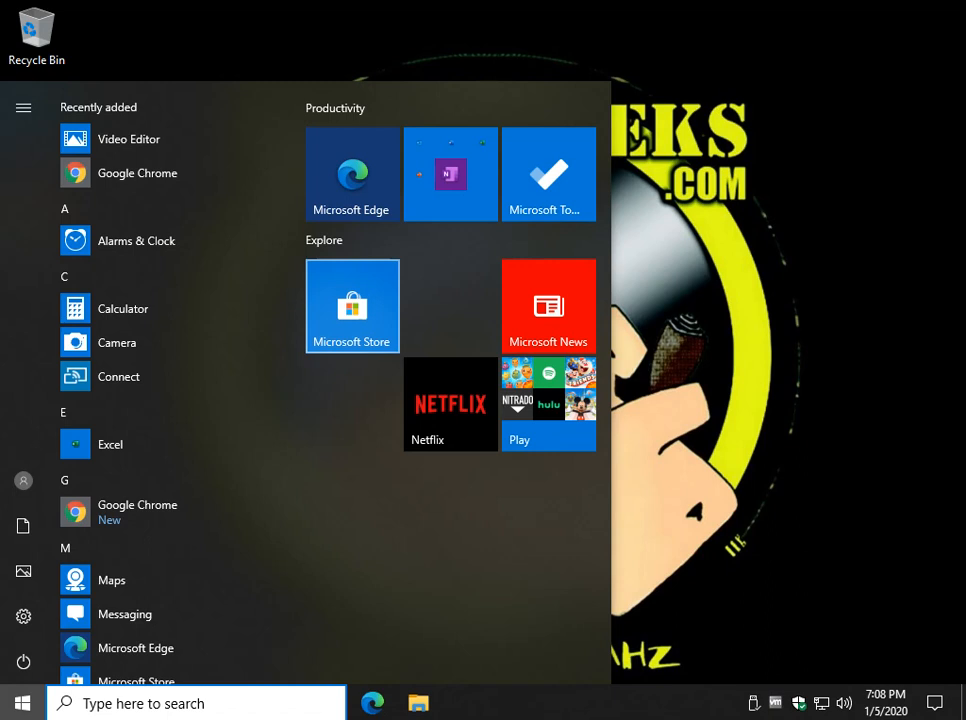
pyautogui.rightClick(118, 376)
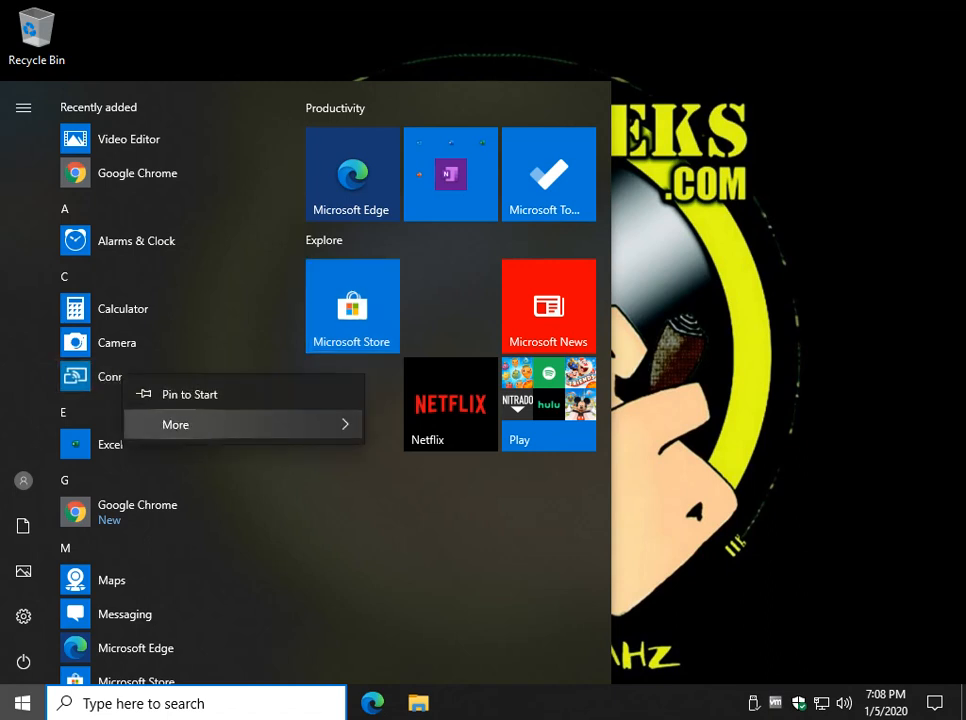
pyautogui.click(150, 310)
# Step: Uninstall the Calculator app, move across the tiles, then close the Start menu with Esc
pyautogui.rightClick(140, 310)
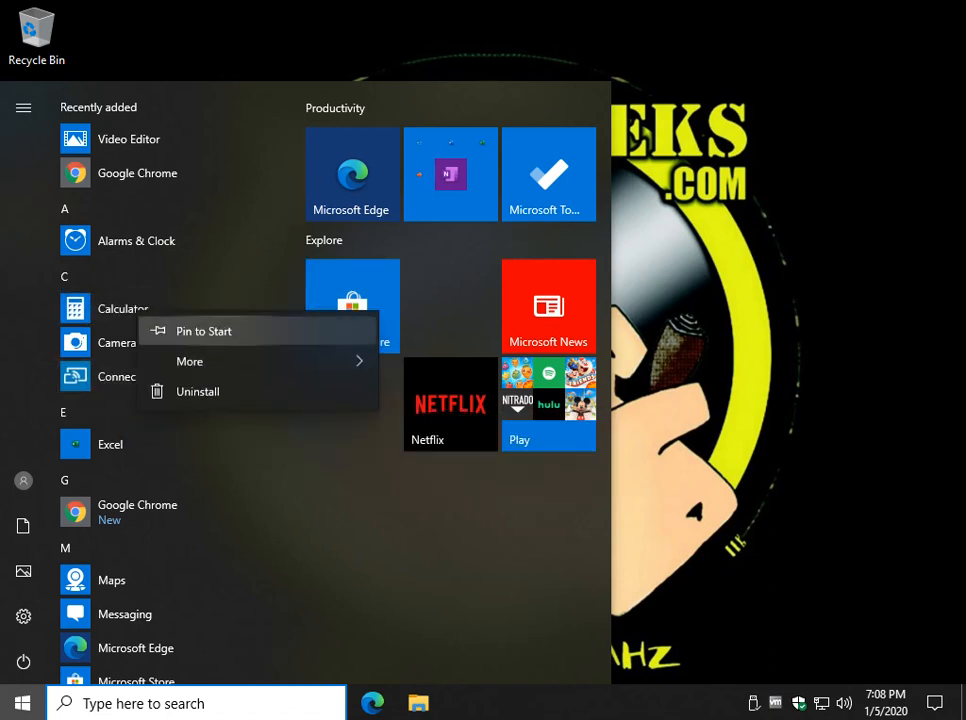
pyautogui.click(197, 391)
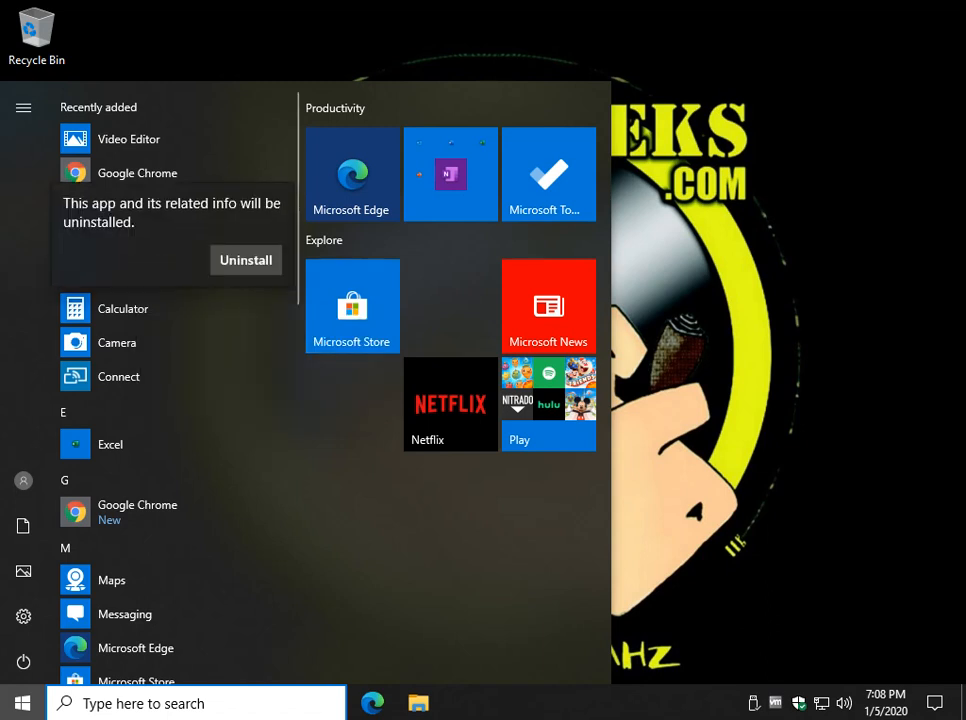
pyautogui.click(248, 261)
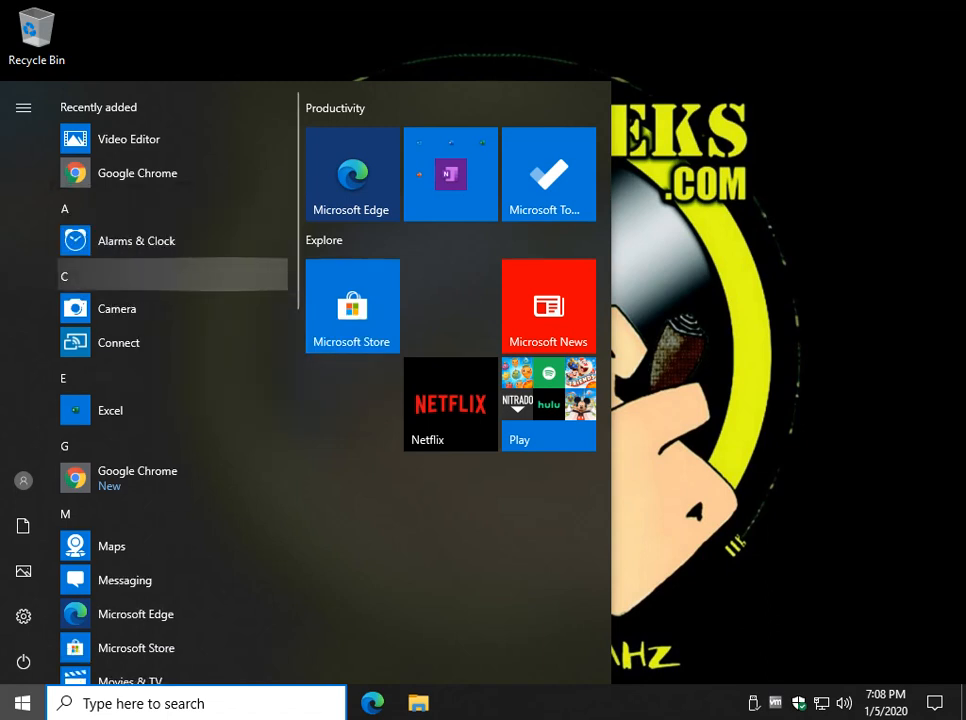
pyautogui.press('Up')
pyautogui.press('Right')
pyautogui.press('Right')
pyautogui.press('Right')
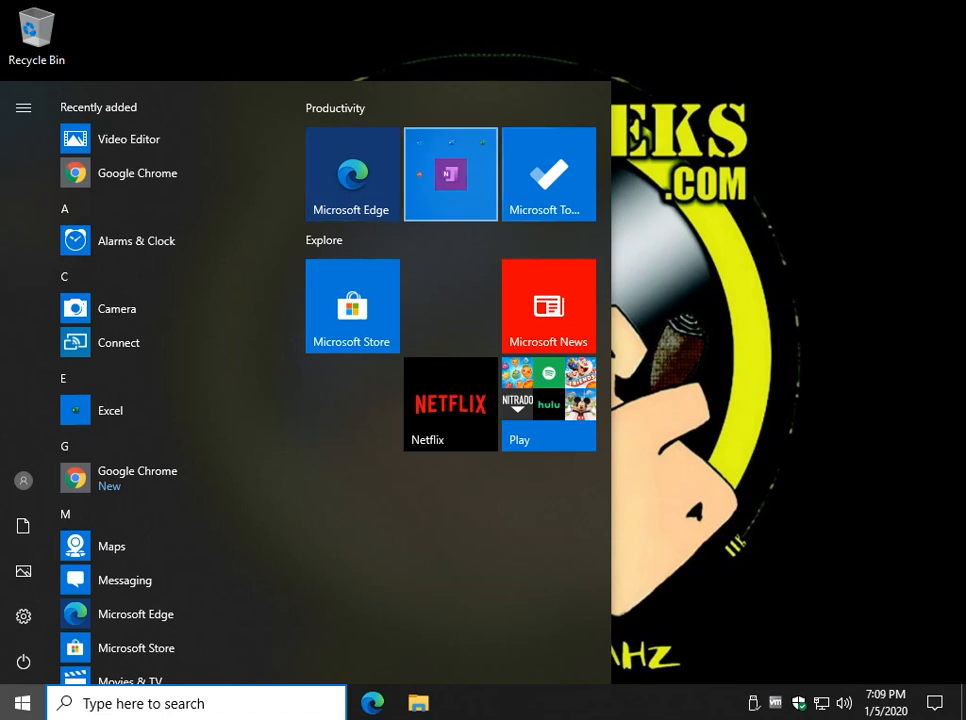
pyautogui.scroll(-3, 170, 400)
pyautogui.scroll(-3, 170, 400)
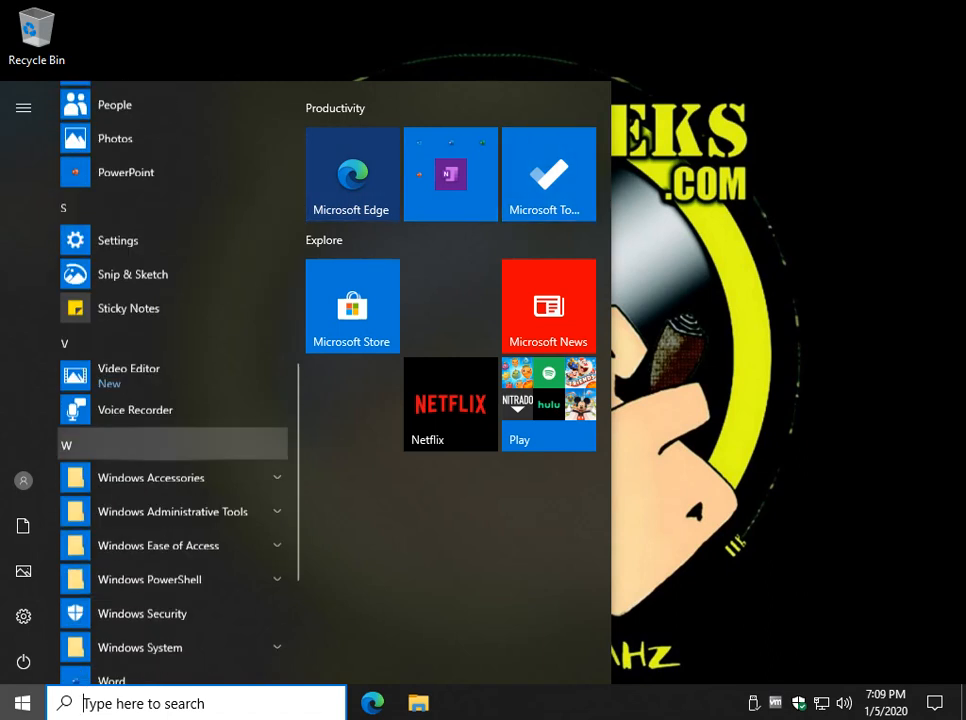
pyautogui.scroll(-3, 170, 400)
pyautogui.scroll(-2, 170, 489)
pyautogui.scroll(5, 170, 489)
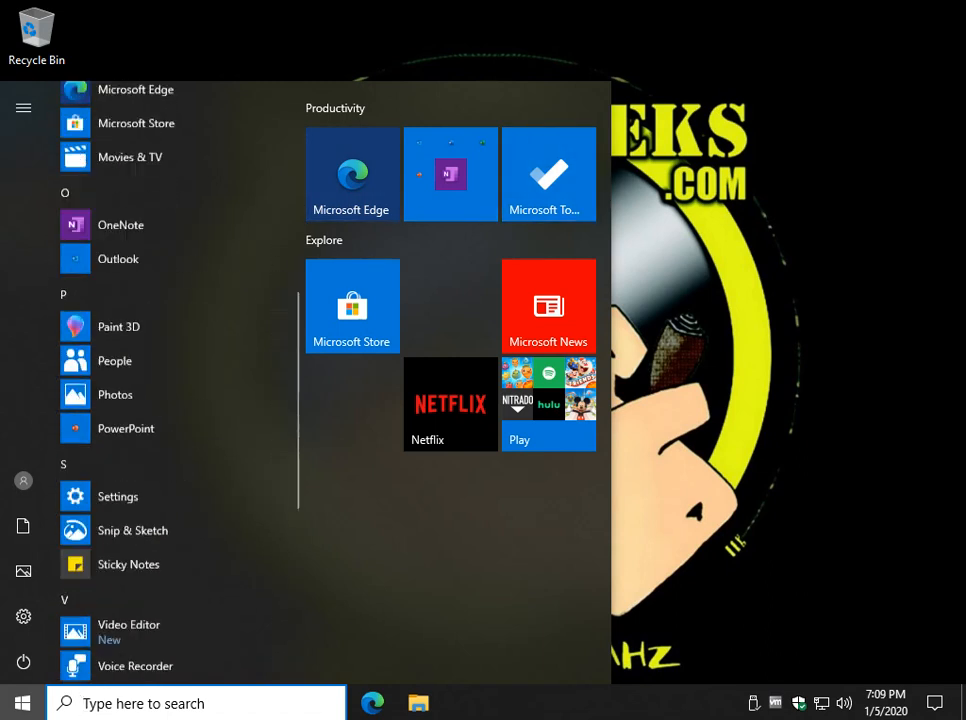
pyautogui.scroll(5, 170, 489)
pyautogui.scroll(-5, 170, 460)
pyautogui.press('Up')
pyautogui.press('Up')
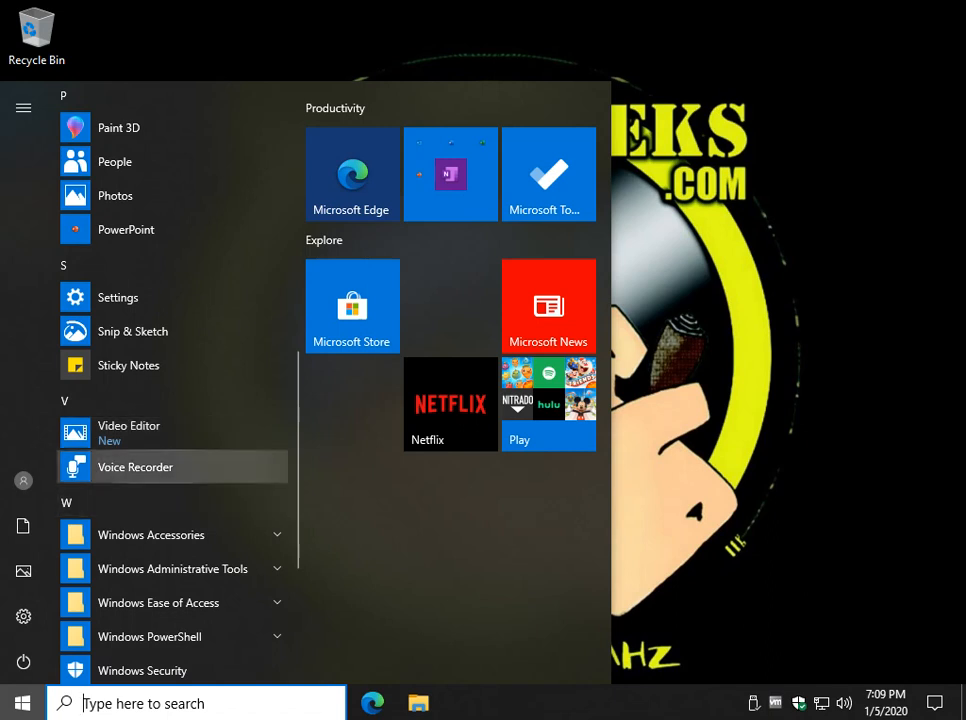
pyautogui.press('Escape')
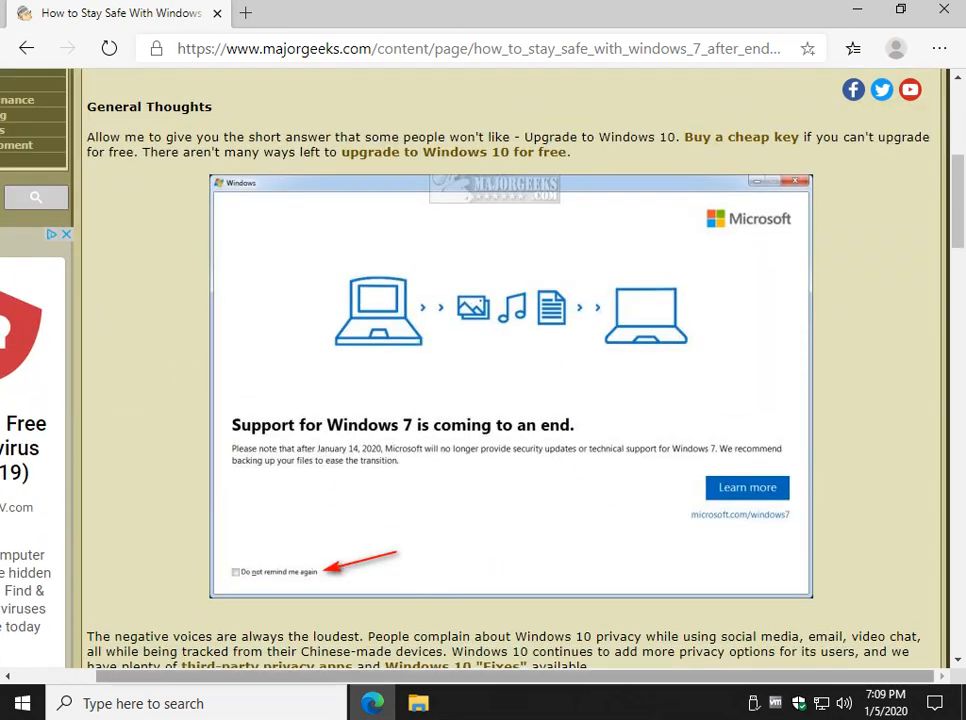
pyautogui.scroll(-5, 500, 400)
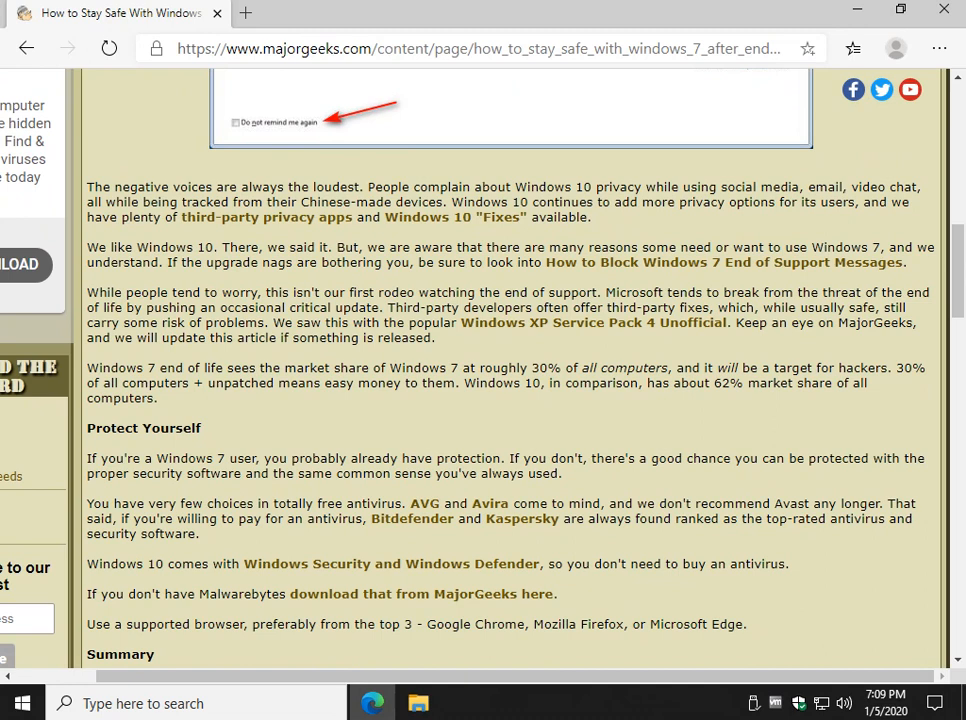
# Step: Highlight the end-of-life sentence and the 30% and 62% market-share figures, clearing each highlight
pyautogui.moveTo(245, 368); pyautogui.dragTo(160, 398)
pyautogui.click(160, 398)
pyautogui.moveTo(713, 368); pyautogui.dragTo(548, 368)
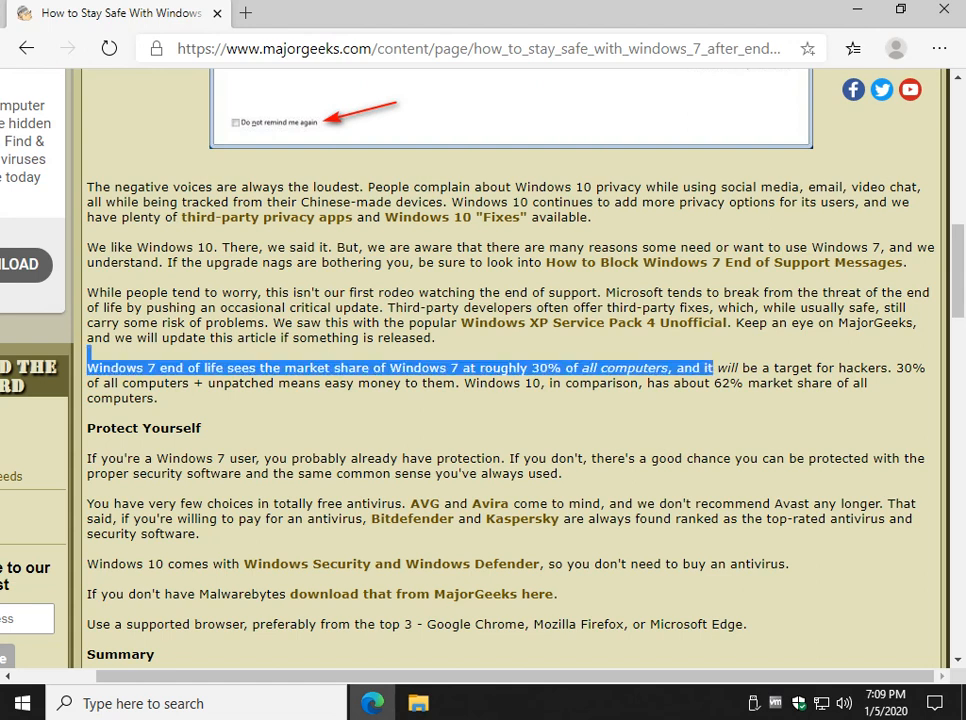
pyautogui.doubleClick(546, 368)
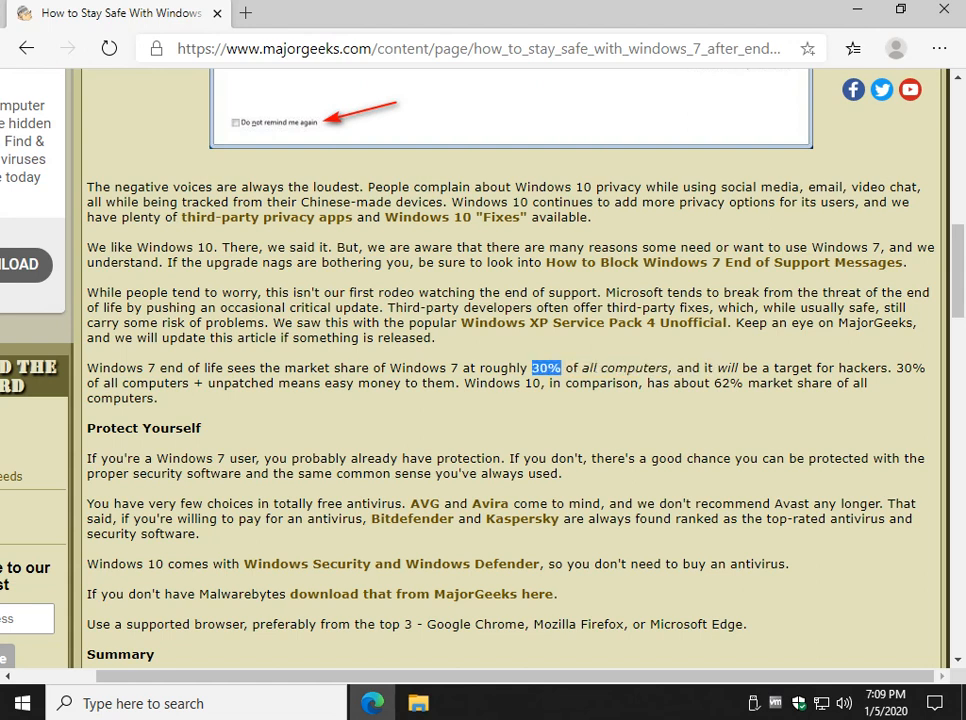
pyautogui.click(546, 368)
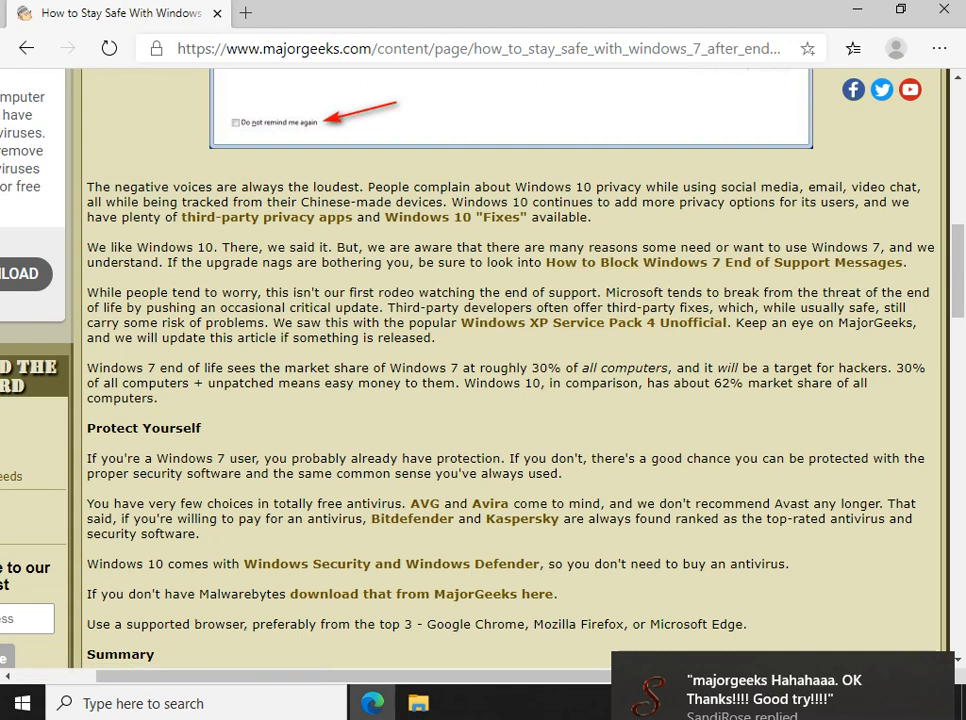
pyautogui.doubleClick(728, 383)
pyautogui.click(551, 288)
pyautogui.scroll(-3, 500, 400)
pyautogui.scroll(6, 500, 400)
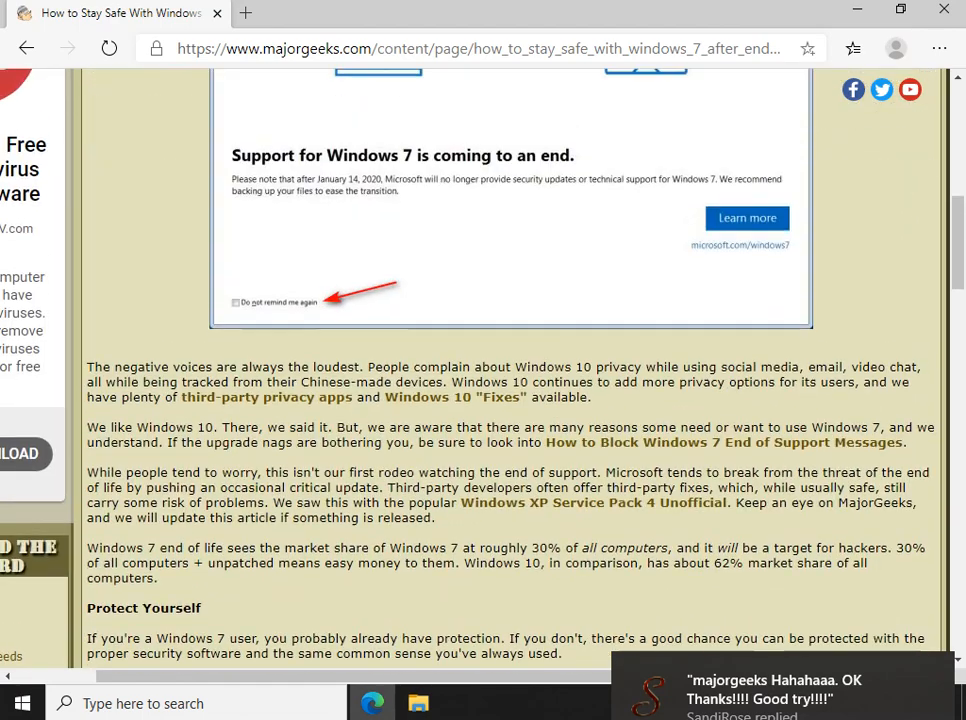
pyautogui.scroll(5, 500, 400)
pyautogui.scroll(6, 500, 400)
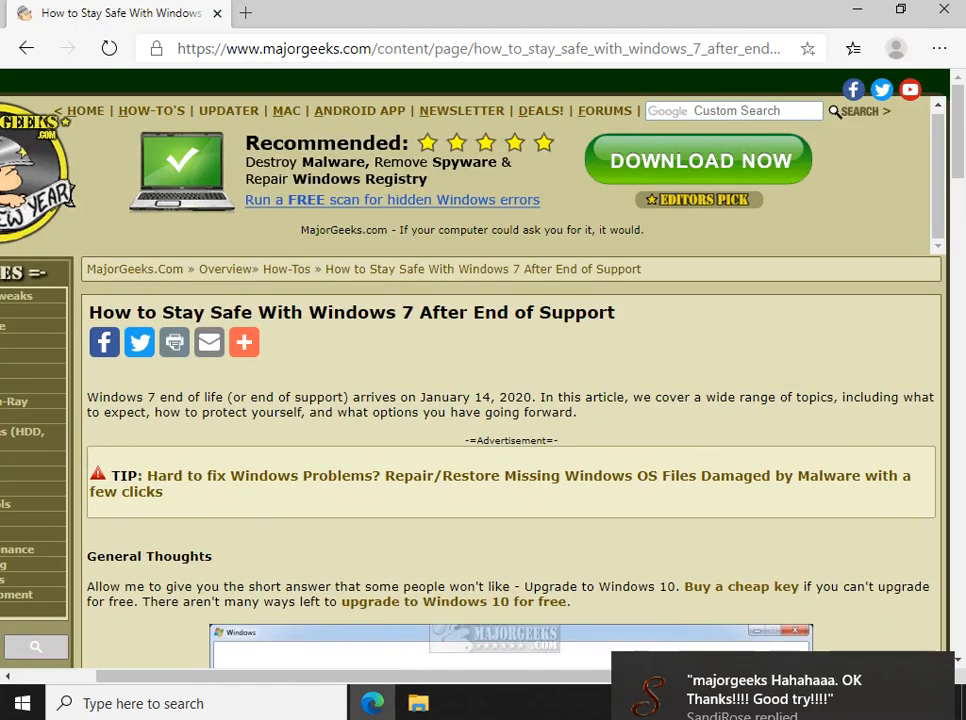
pyautogui.scroll(-3, 500, 400)
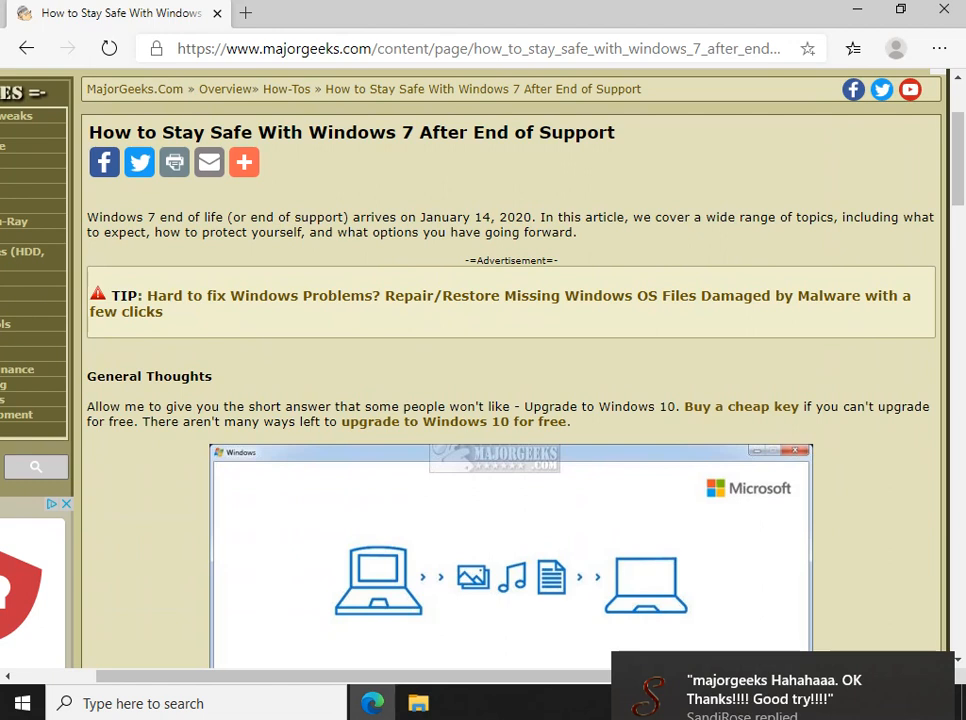
pyautogui.scroll(-5, 500, 400)
pyautogui.scroll(-4, 500, 400)
pyautogui.scroll(-1, 500, 400)
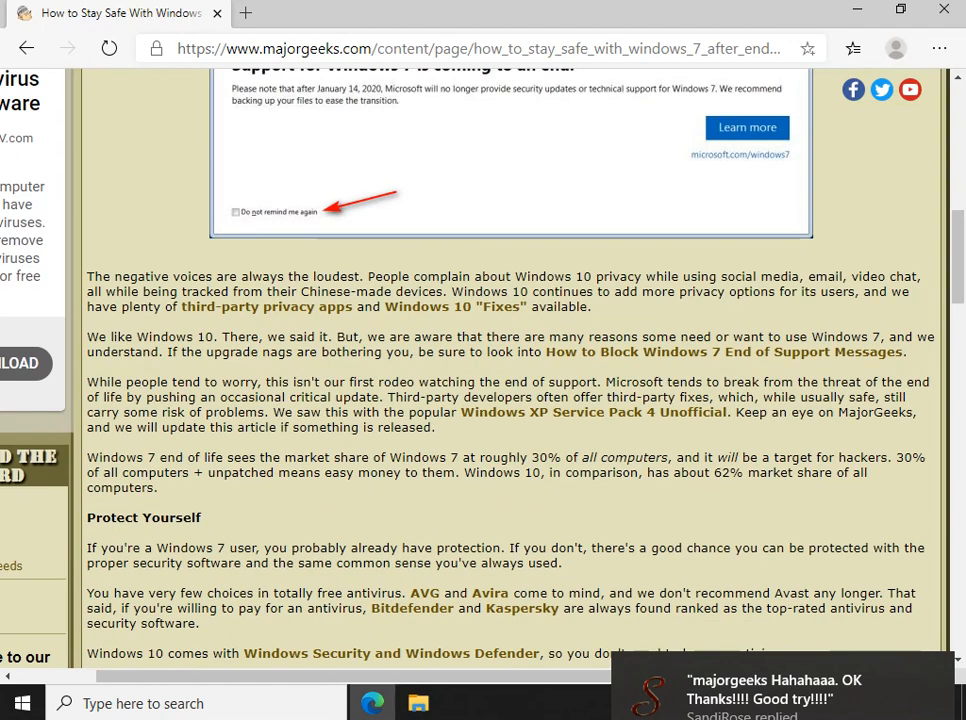
pyautogui.scroll(-3, 500, 400)
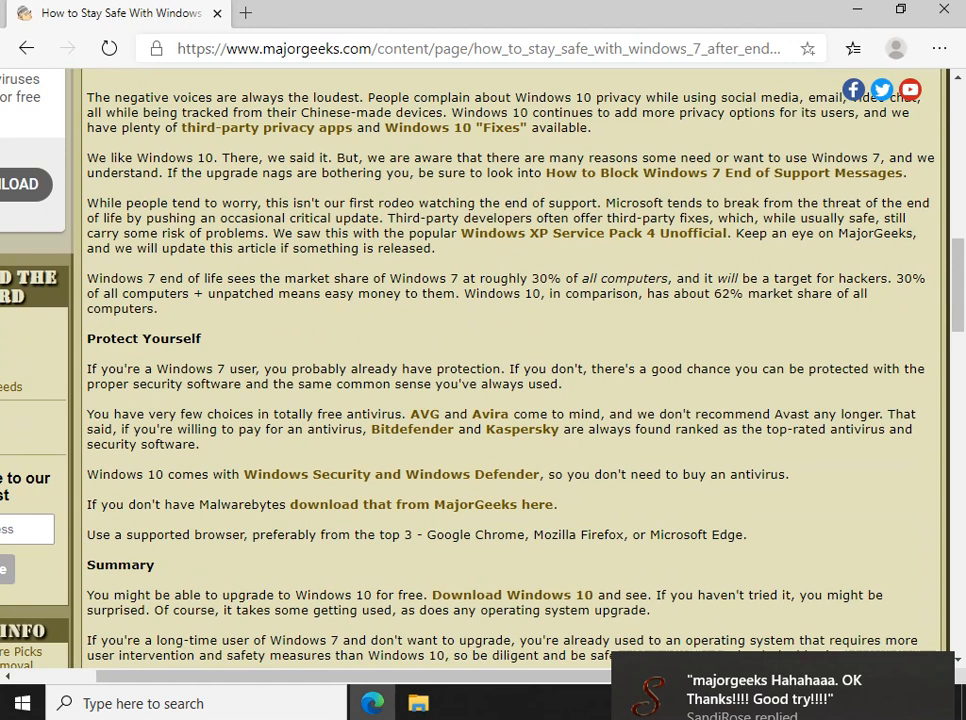
pyautogui.scroll(-5, 500, 400)
pyautogui.scroll(-1, 500, 400)
pyautogui.scroll(8, 500, 400)
pyautogui.scroll(1, 500, 400)
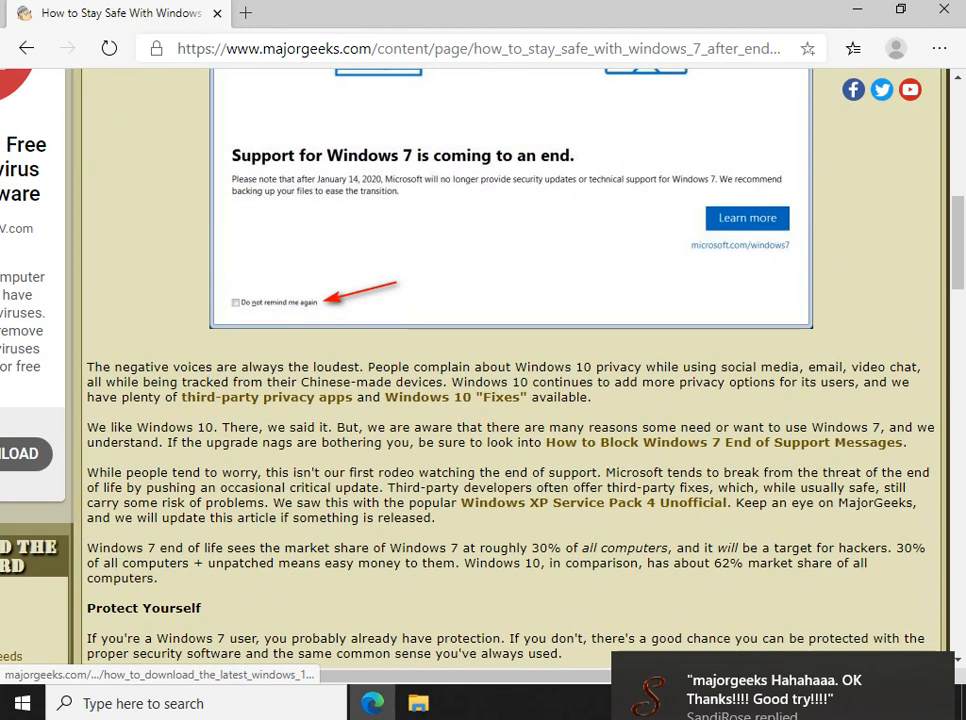
pyautogui.scroll(5, 500, 400)
pyautogui.scroll(1, 500, 400)
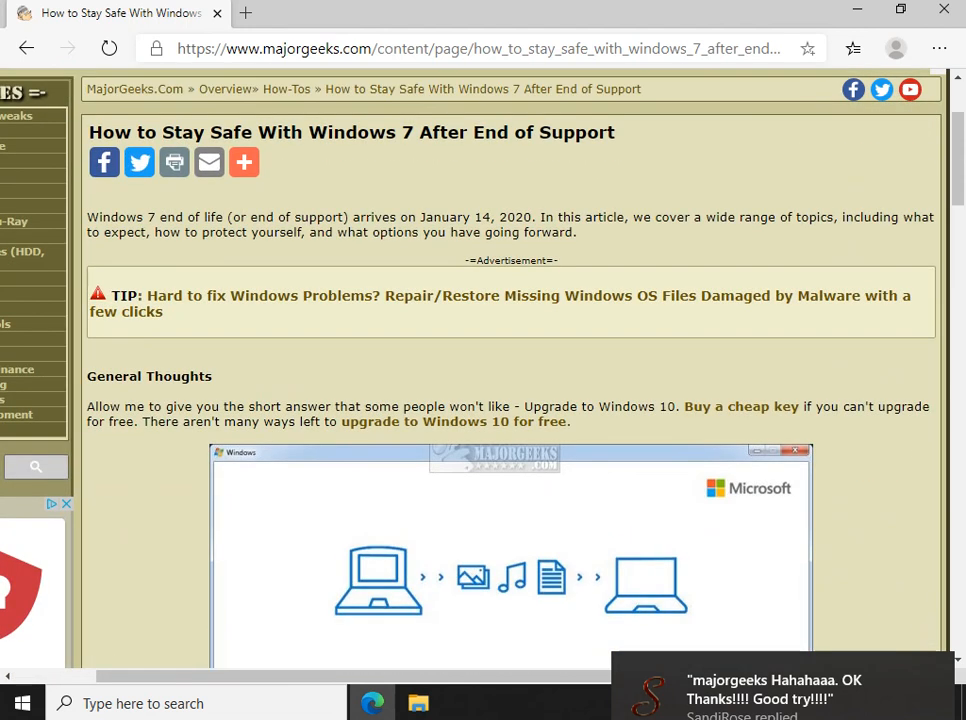
pyautogui.scroll(-3, 500, 400)
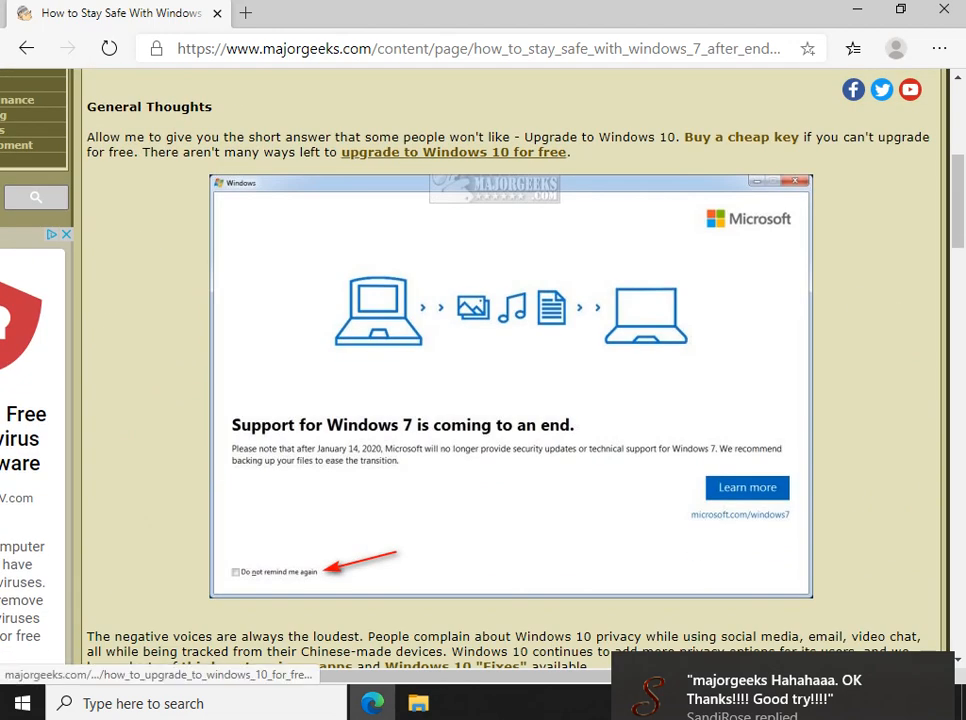
pyautogui.scroll(-3, 500, 400)
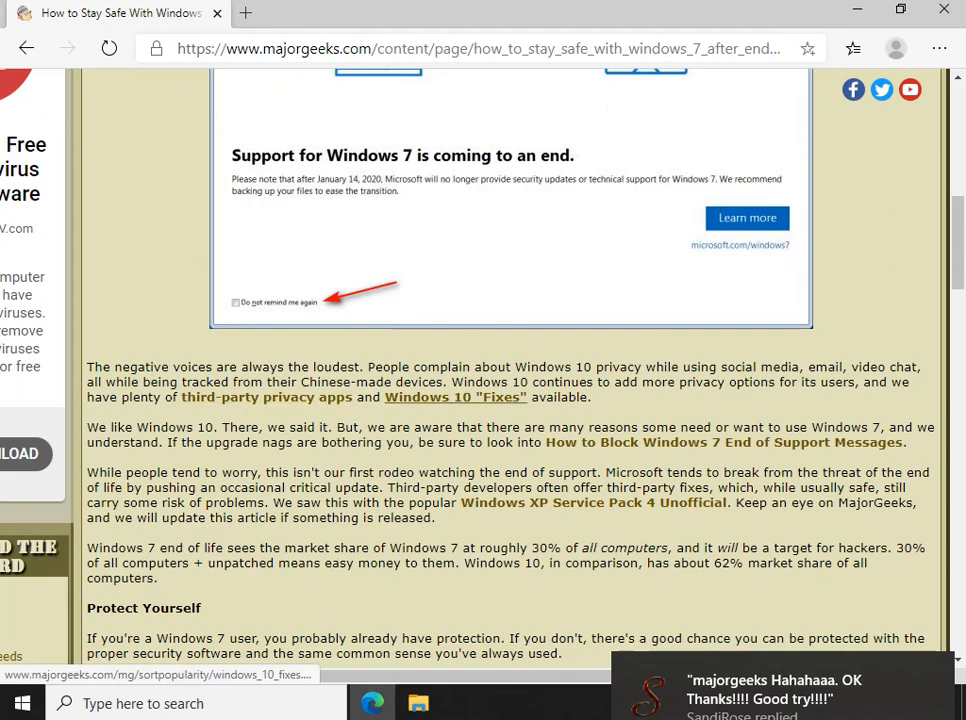
pyautogui.scroll(-1, 500, 400)
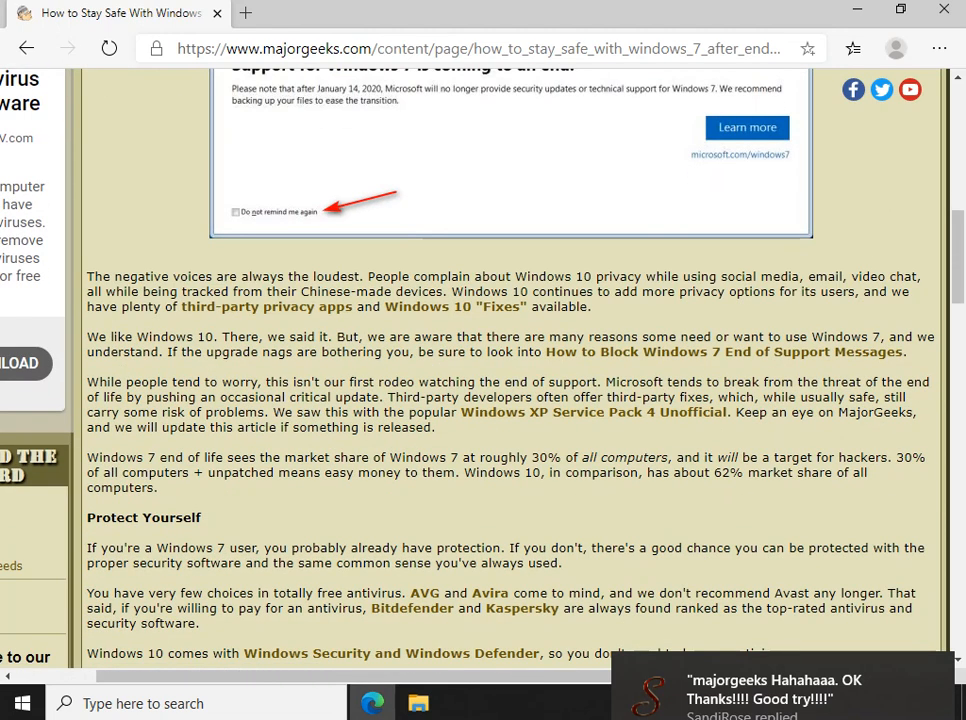
pyautogui.scroll(-3, 500, 400)
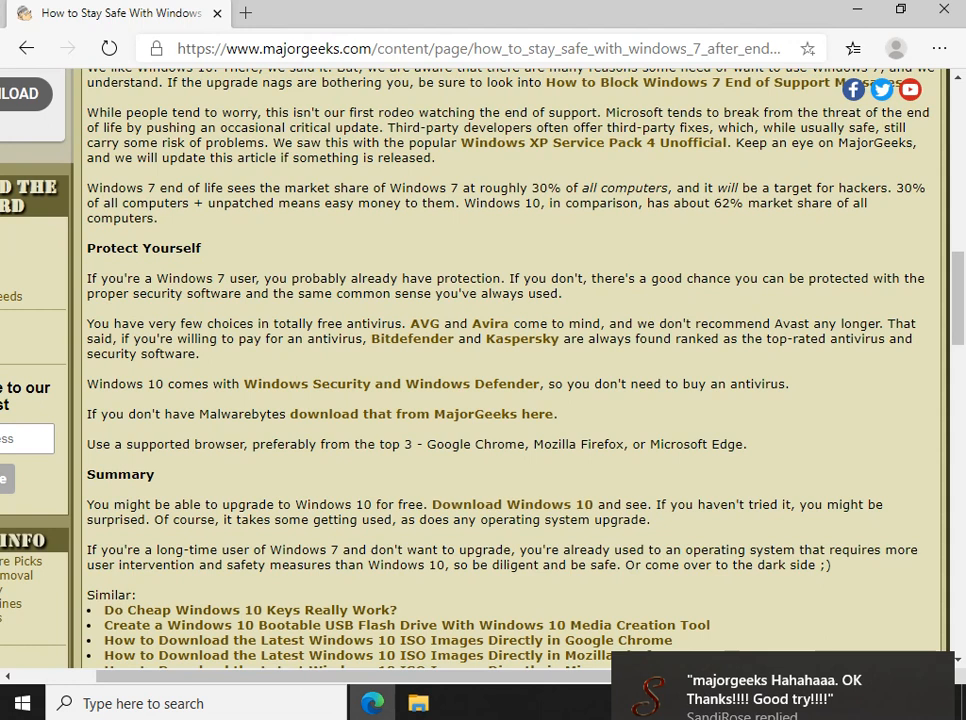
pyautogui.scroll(-2, 500, 400)
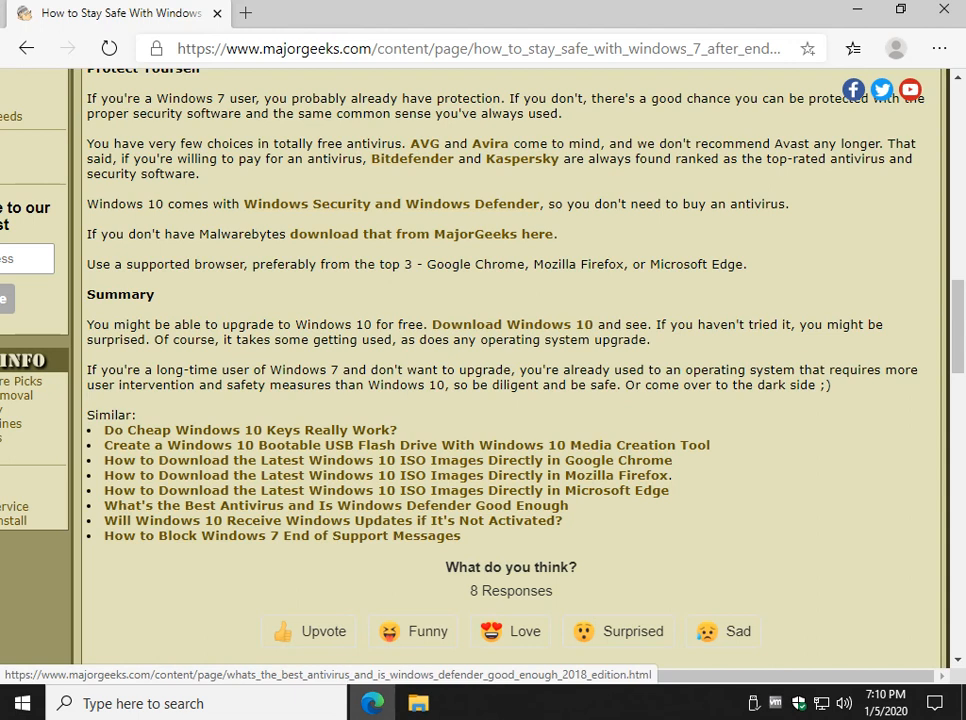
pyautogui.scroll(5, 500, 400)
pyautogui.scroll(5, 500, 400)
pyautogui.scroll(3, 500, 400)
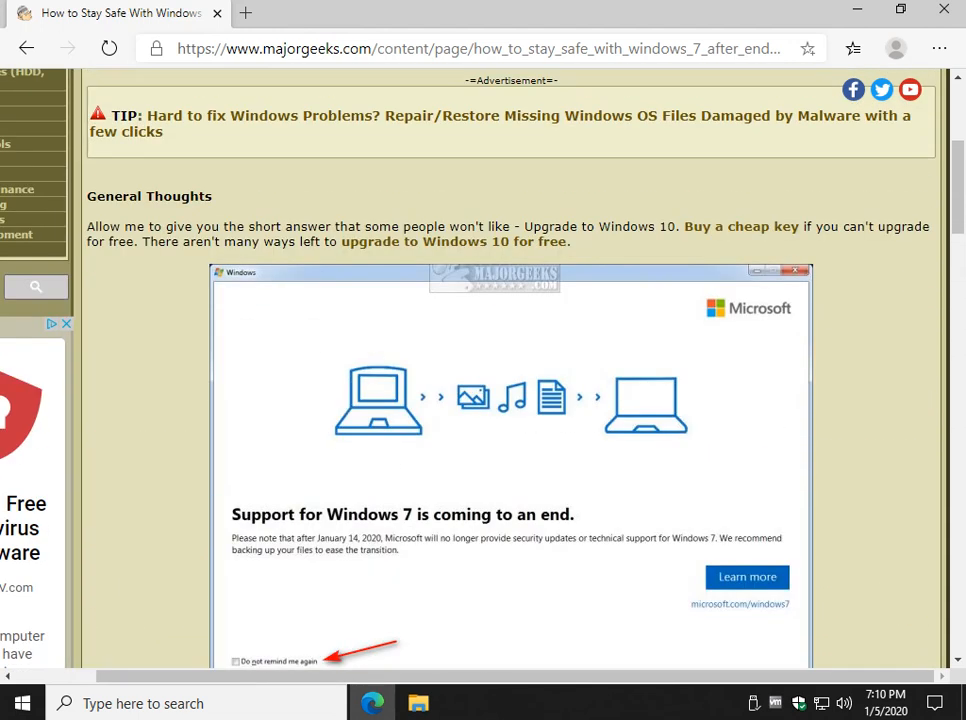
pyautogui.scroll(5, 500, 400)
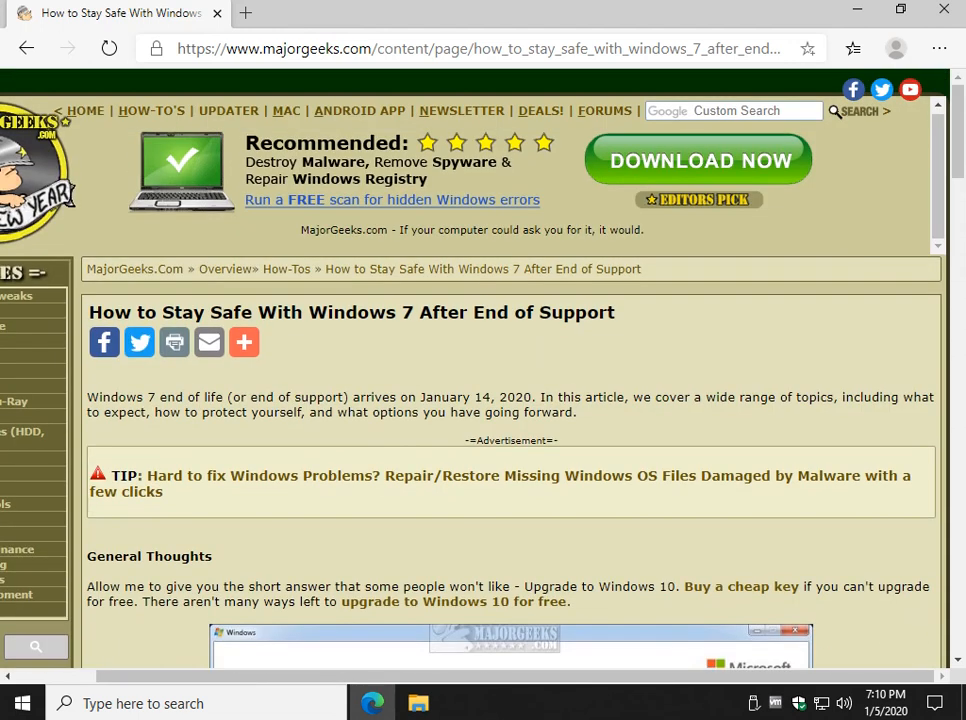